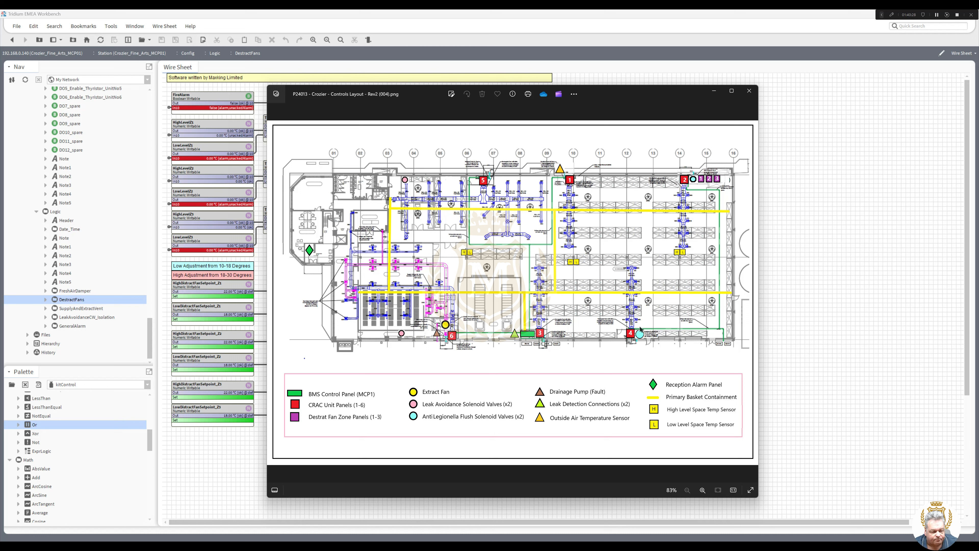
# - Move the controls layout drawing off the wire sheet and shift the yellow control-description note into the empty area below the logic
pyautogui.moveTo(595, 95); pyautogui.dragTo(978, 96)
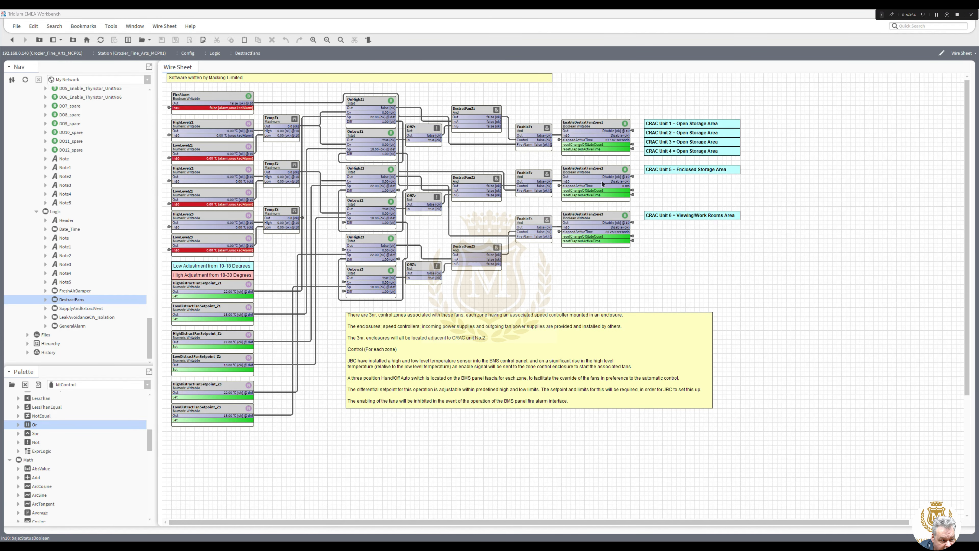
pyautogui.click(593, 124)
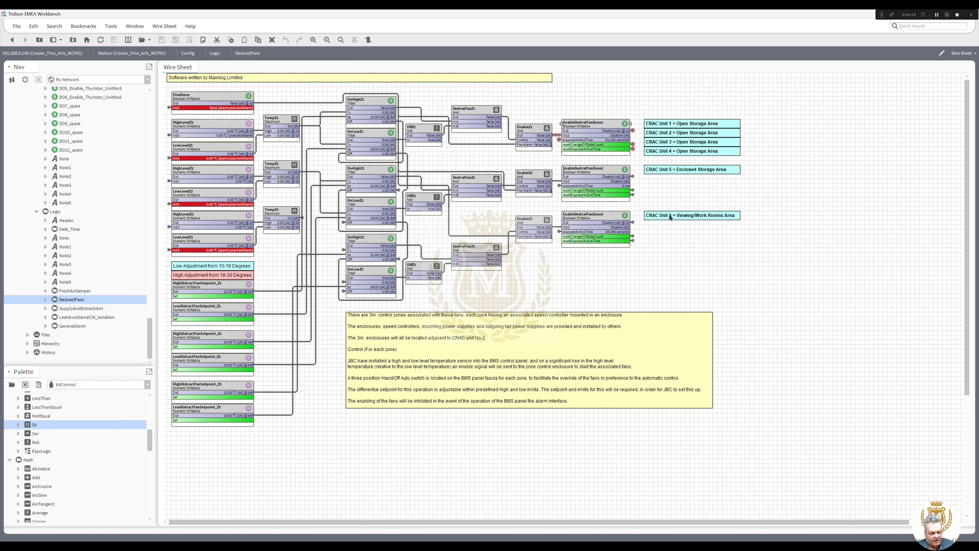
pyautogui.moveTo(529, 349); pyautogui.dragTo(543, 438)
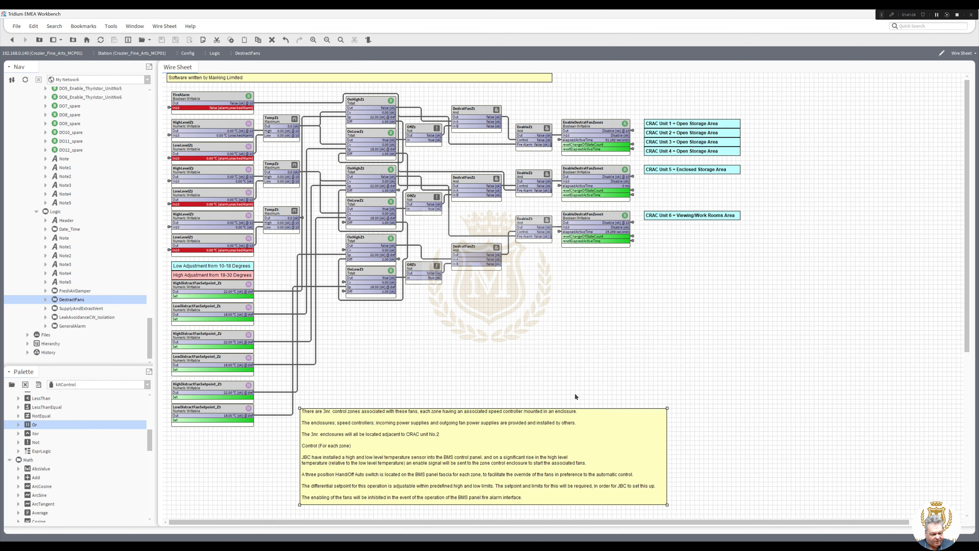
# - Duplicate the EnableDestratFanZone1 point as EnableCRAC_UnitNo1 and place the copy below the Zone 3 fan enable point
pyautogui.click(589, 130)
pyautogui.rightClick(589, 130)
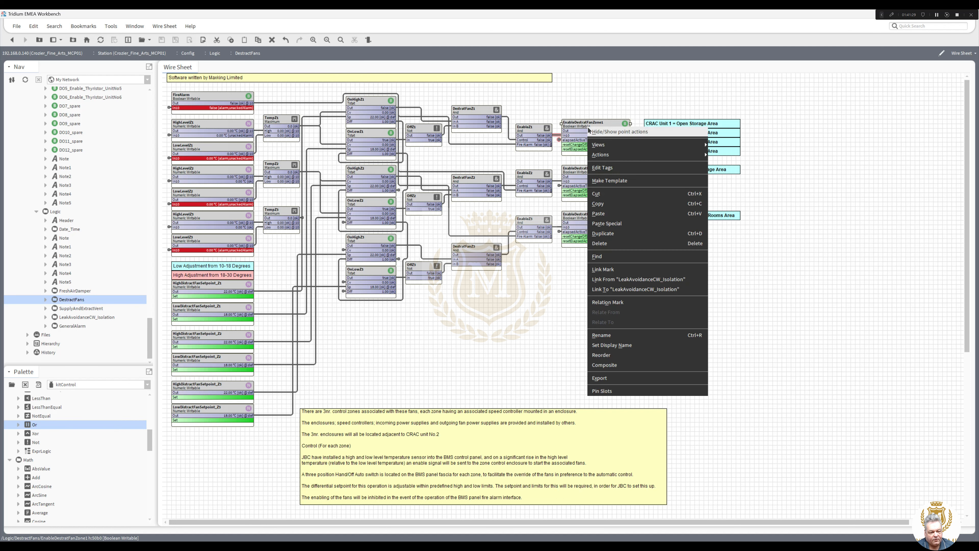
pyautogui.click(612, 233)
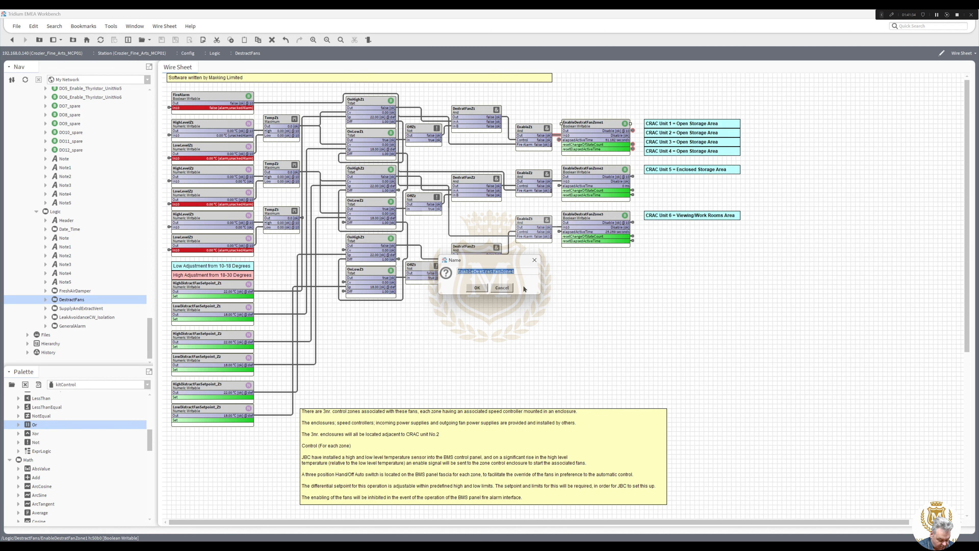
pyautogui.write('Enab')
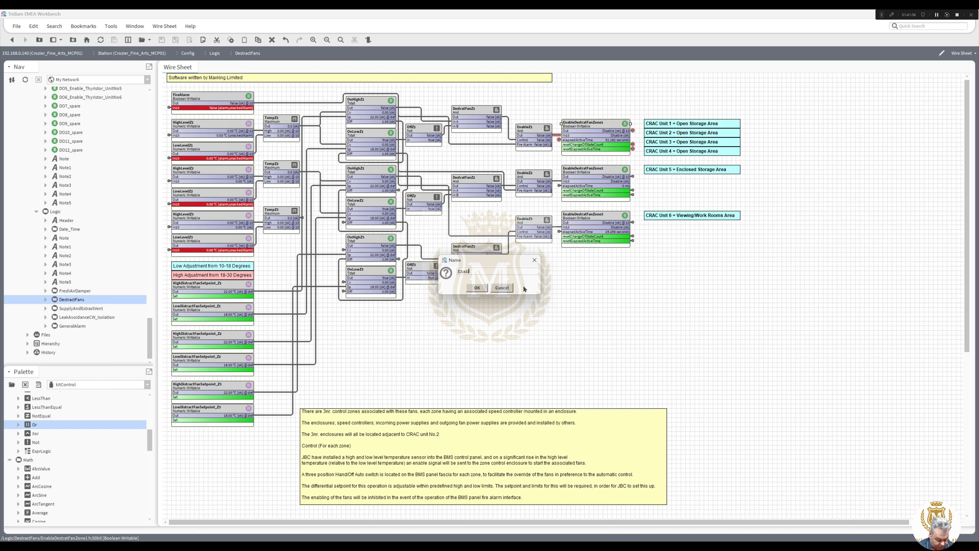
pyautogui.write('leCRAC_UnitNo')
pyautogui.write('1')
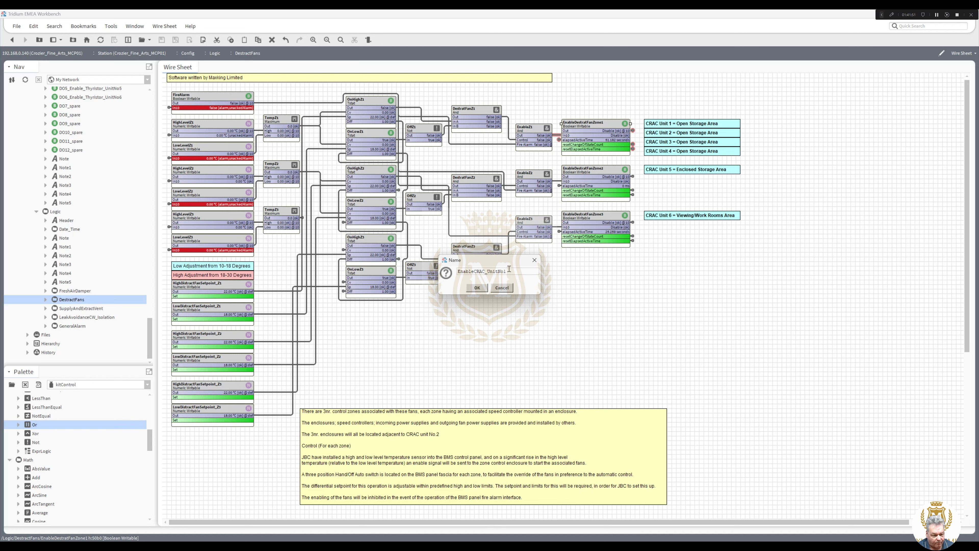
pyautogui.click(480, 287)
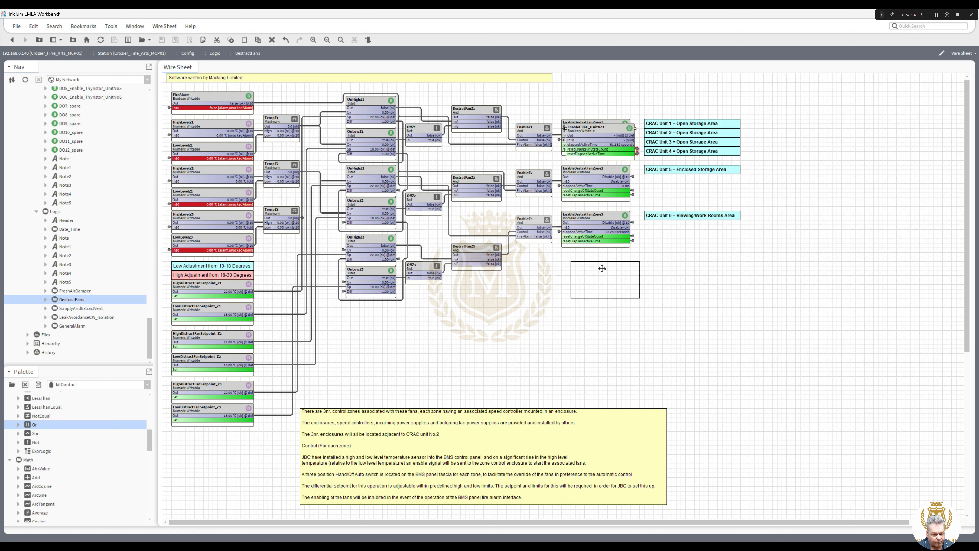
pyautogui.click(592, 265)
# - Duplicate the EnableCRAC_UnitNo1 point for CRAC unit 2 and place the copy directly below it
pyautogui.rightClick(592, 265)
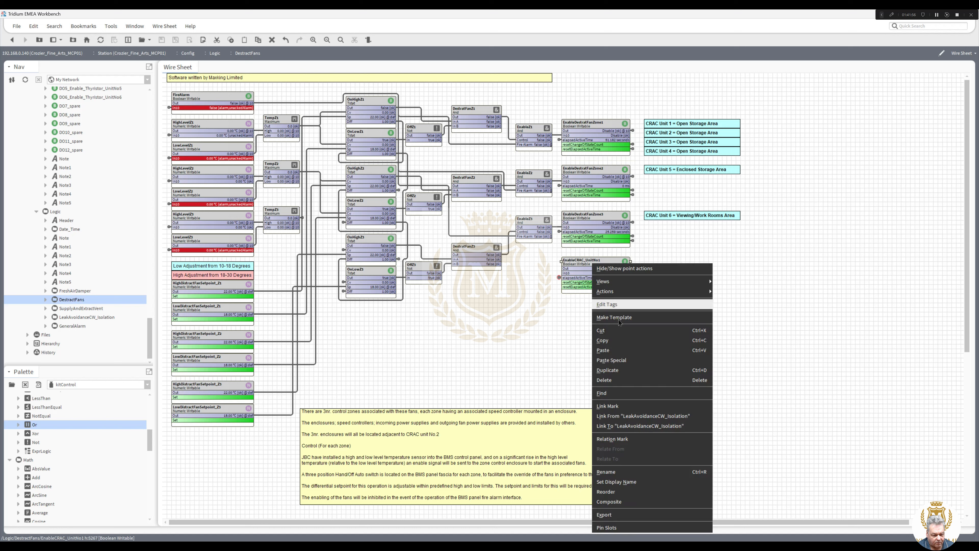
pyautogui.click(618, 370)
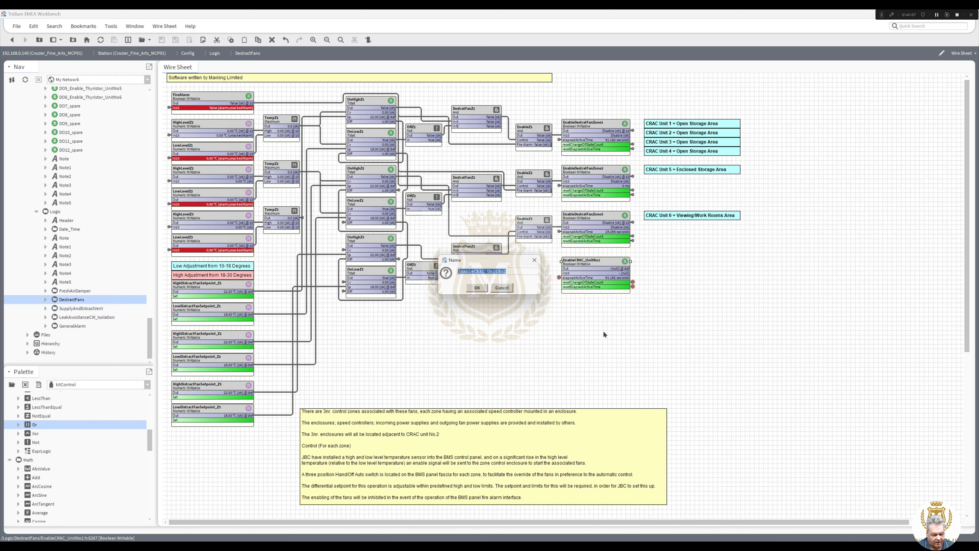
pyautogui.click(477, 287)
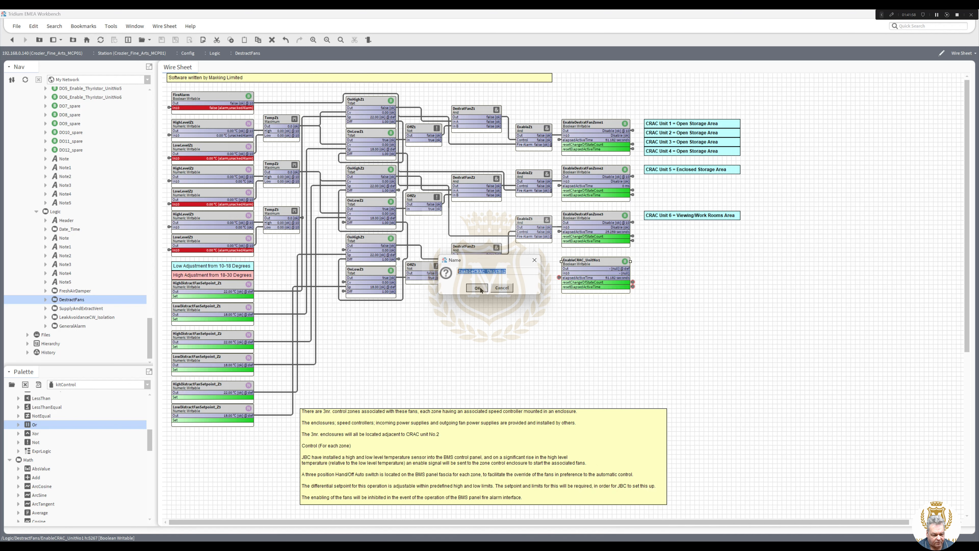
pyautogui.click(588, 301)
# - Shift the CRAC area labels further right and move both CRAC enable points into a column between them and the fan enable points
pyautogui.moveTo(759, 251); pyautogui.dragTo(818, 126)
pyautogui.moveTo(653, 346); pyautogui.dragTo(544, 248)
pyautogui.hotkey('ctrl', 'd')
pyautogui.moveTo(700, 141); pyautogui.dragTo(693, 89)
# - Duplicate the two CRAC enable points for units 3 and 4 and place the copies below the originals
pyautogui.rightClick(693, 90)
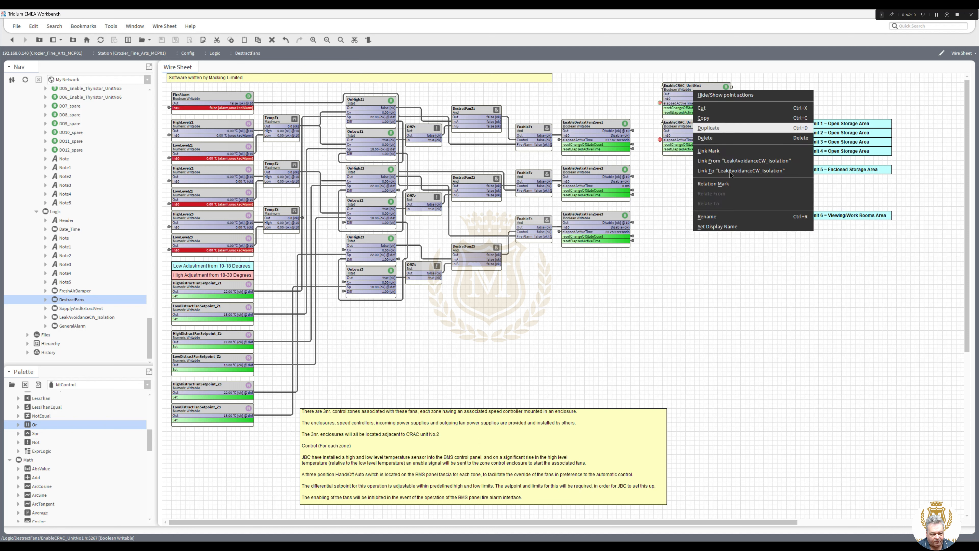
pyautogui.click(722, 131)
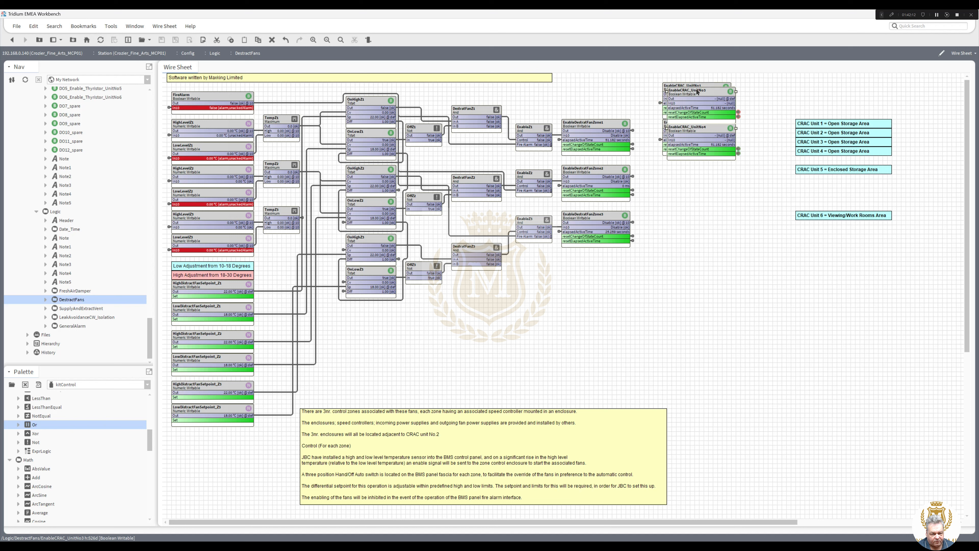
pyautogui.click(692, 159)
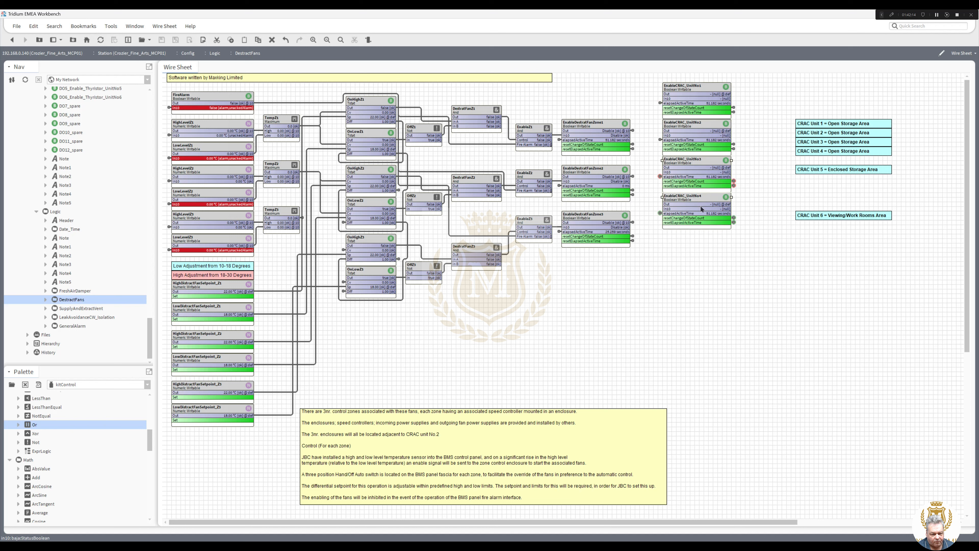
# - Duplicate the unit 3 and 4 enable points for units 5 and 6, placing the copies below with a gap between each
pyautogui.rightClick(689, 163)
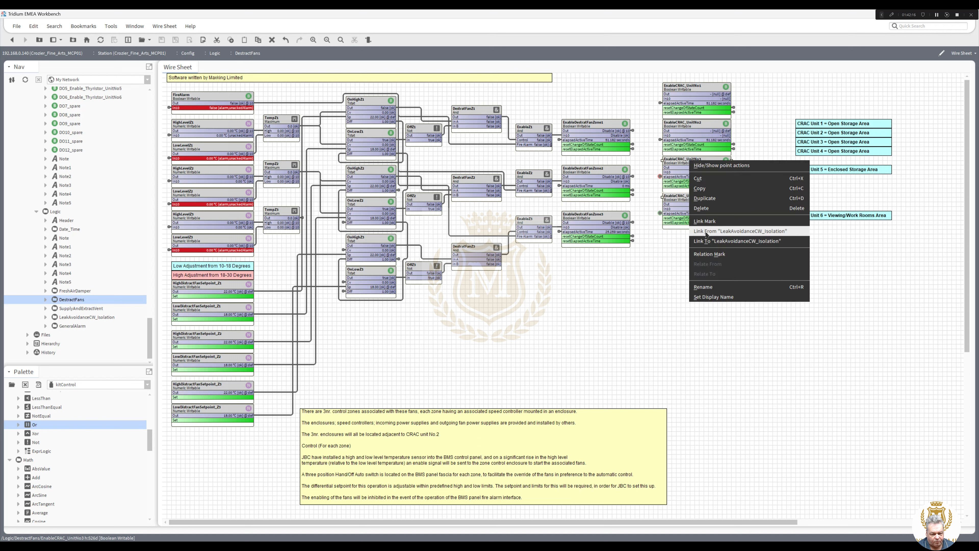
pyautogui.click(707, 202)
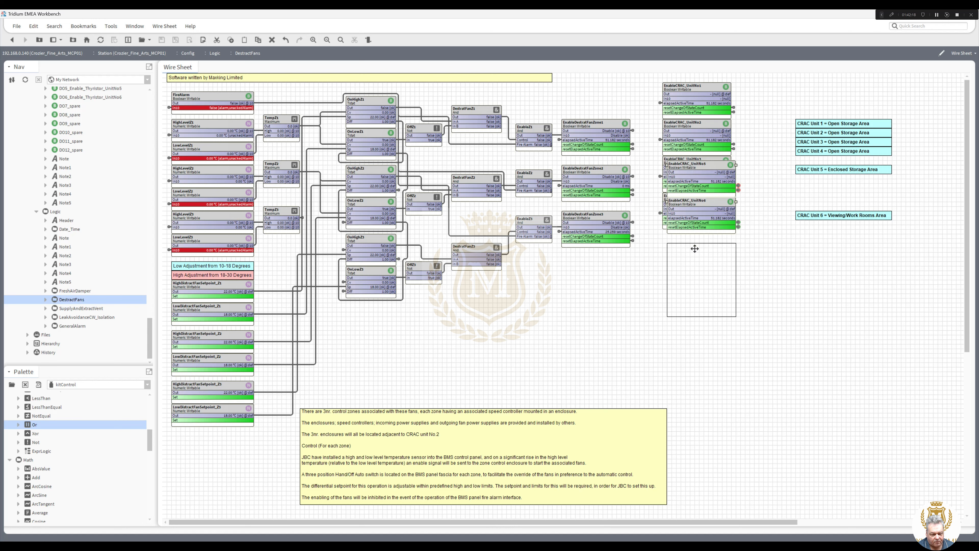
pyautogui.click(694, 338)
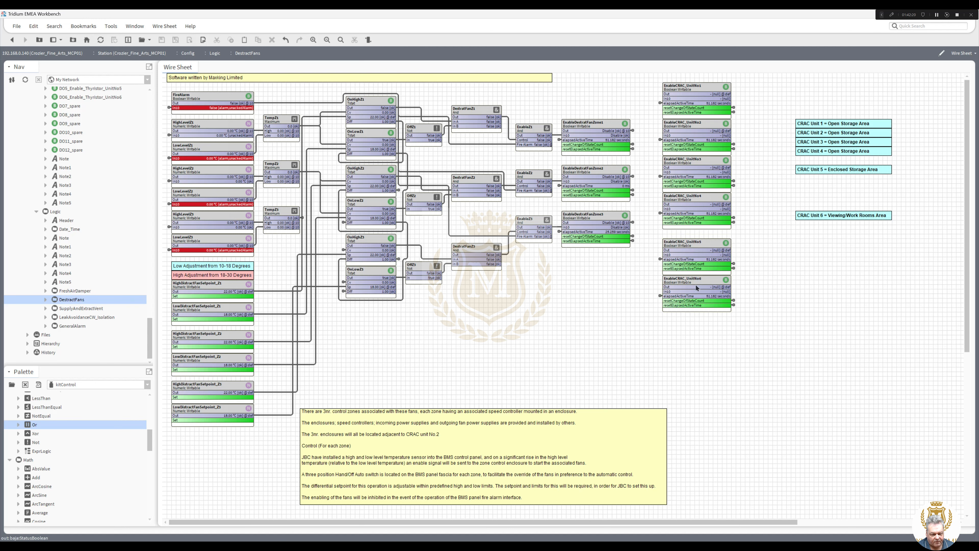
pyautogui.moveTo(693, 285); pyautogui.dragTo(694, 293)
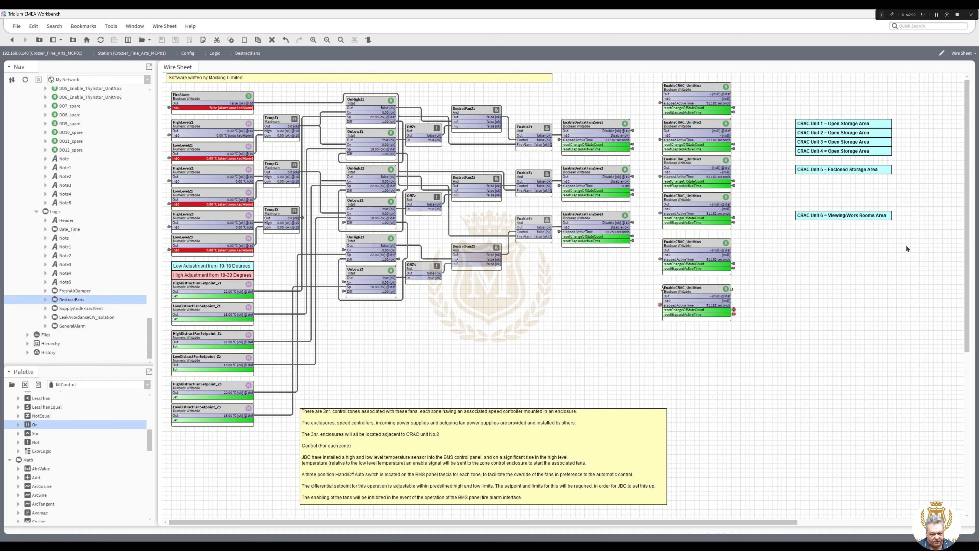
# - Place each of the six CRAC Unit area labels directly beside its matching CRAC enable point
pyautogui.moveTo(906, 250); pyautogui.dragTo(757, 289)
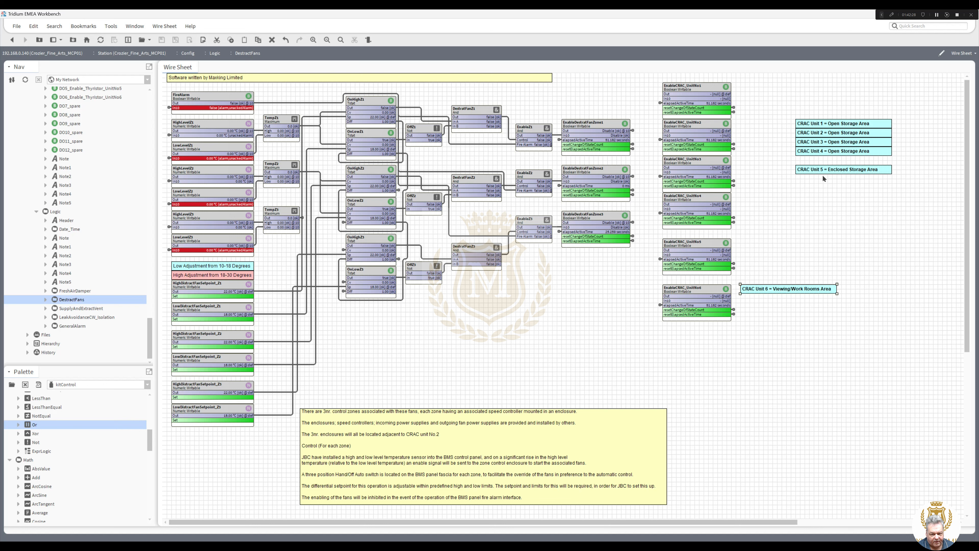
pyautogui.moveTo(820, 170); pyautogui.dragTo(763, 240)
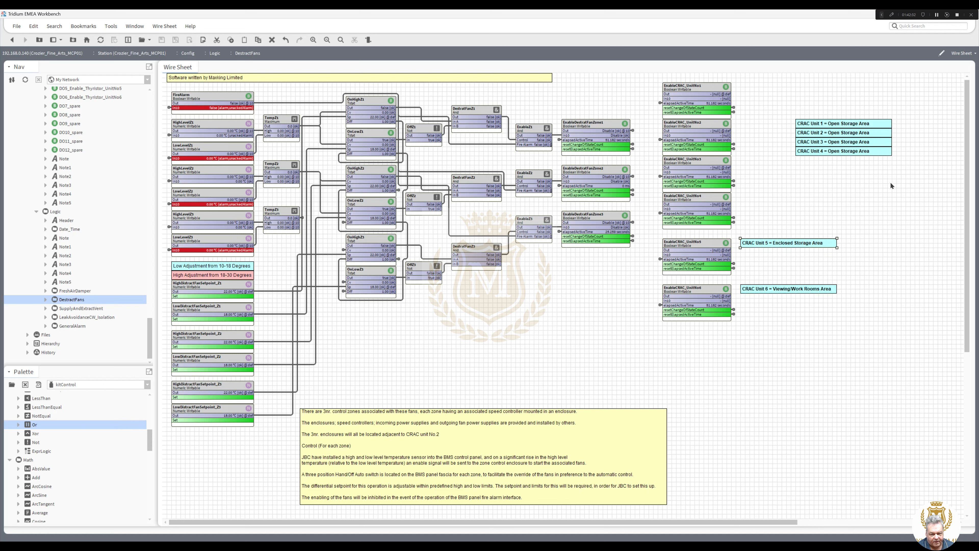
pyautogui.moveTo(831, 125); pyautogui.dragTo(764, 124)
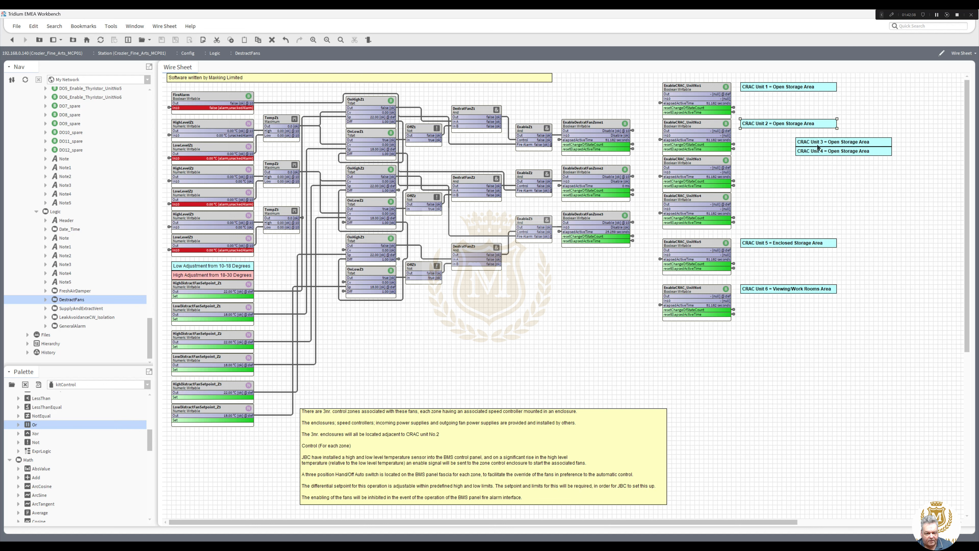
pyautogui.moveTo(818, 147); pyautogui.dragTo(762, 166)
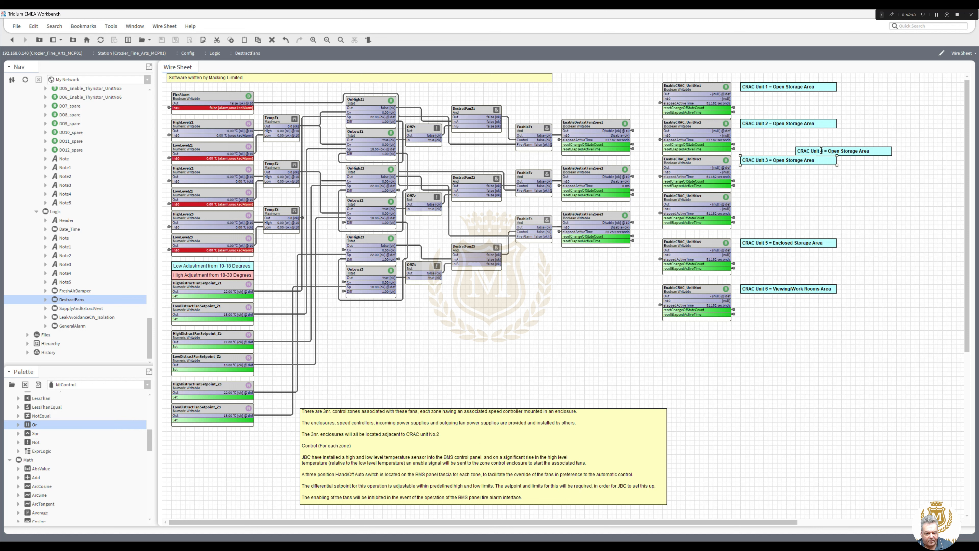
pyautogui.moveTo(821, 153); pyautogui.dragTo(765, 201)
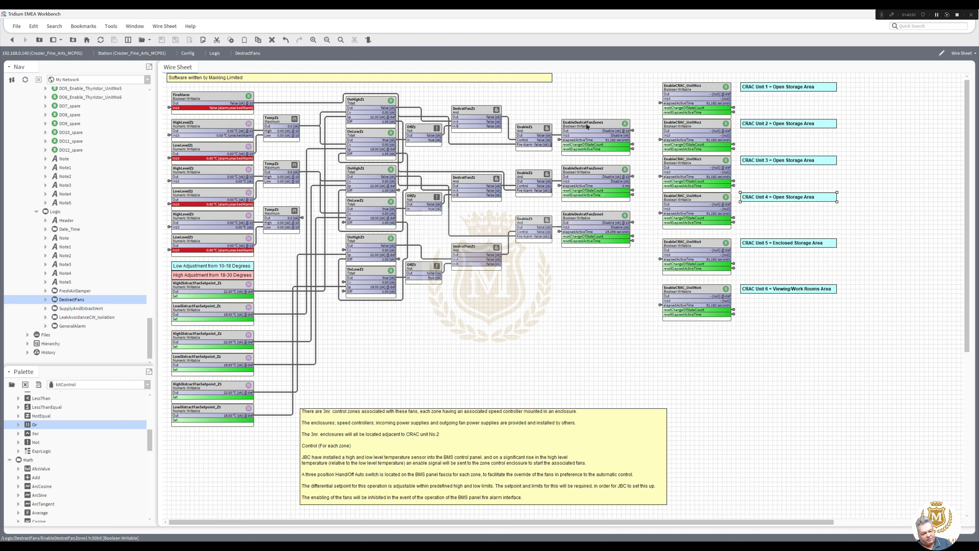
# - Link the Zone 1 fan enable Out to In10 of CRAC units 1 to 4, the Zone 2 Out to unit 5, and the Zone 3 Out to unit 6
pyautogui.moveTo(632, 130); pyautogui.dragTo(665, 98)
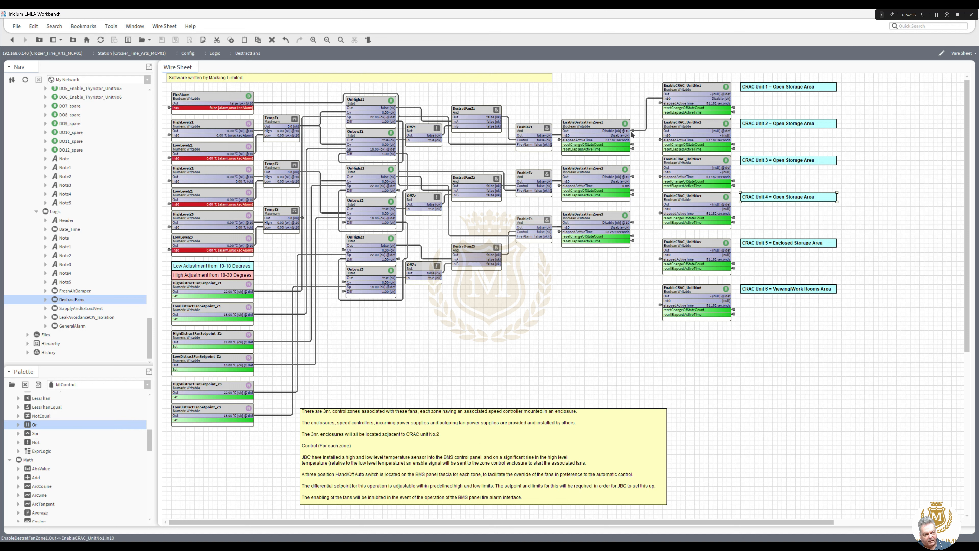
pyautogui.moveTo(626, 130); pyautogui.dragTo(661, 172)
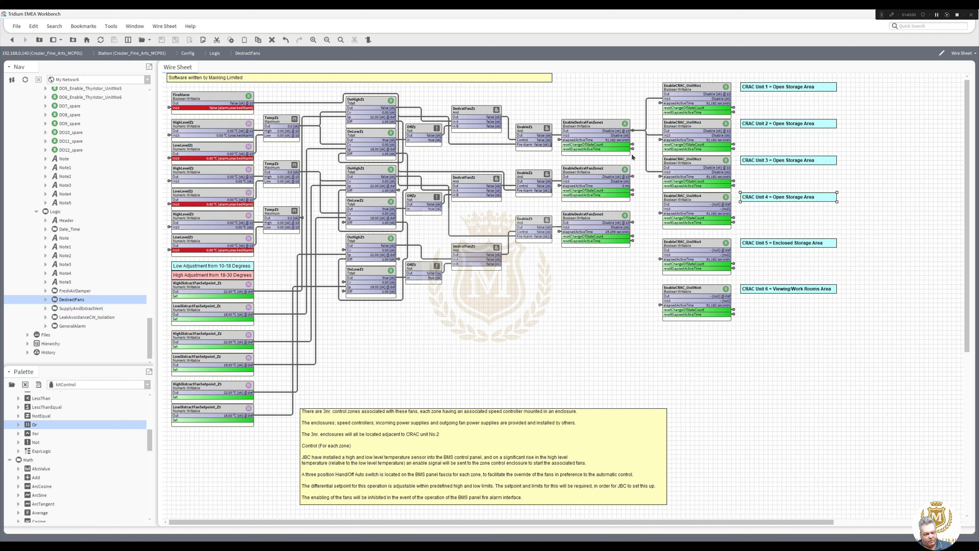
pyautogui.moveTo(626, 132); pyautogui.dragTo(668, 208)
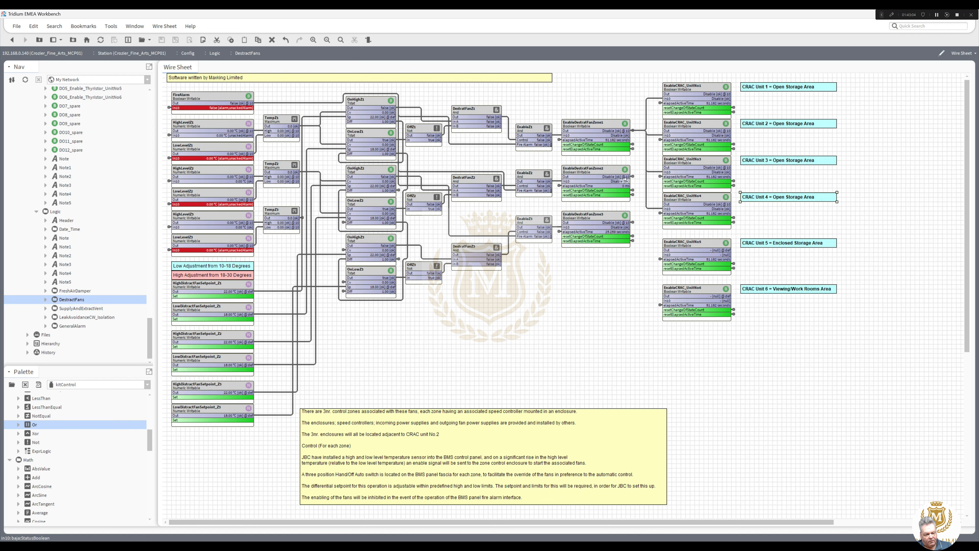
pyautogui.moveTo(623, 176); pyautogui.dragTo(660, 254)
pyautogui.moveTo(629, 223); pyautogui.dragTo(661, 298)
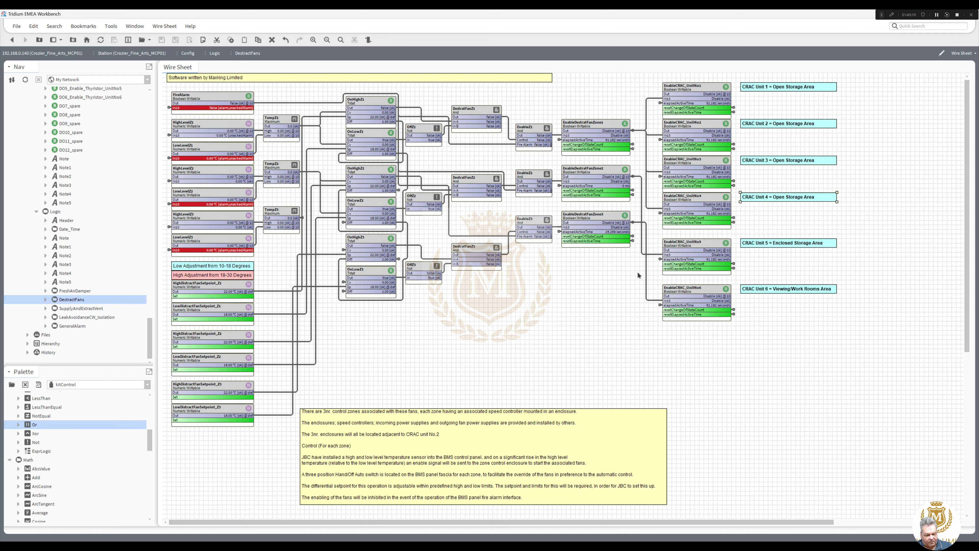
# - Reposition each zone's And block and fan enable point together so they line up with the CRAC enable points they feed
pyautogui.moveTo(503, 306); pyautogui.dragTo(603, 290)
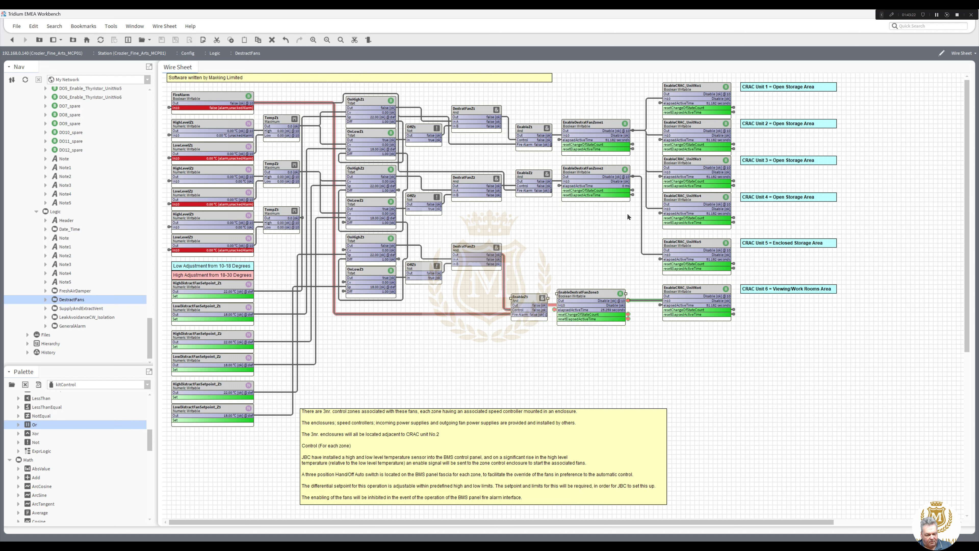
pyautogui.moveTo(634, 214); pyautogui.dragTo(501, 157)
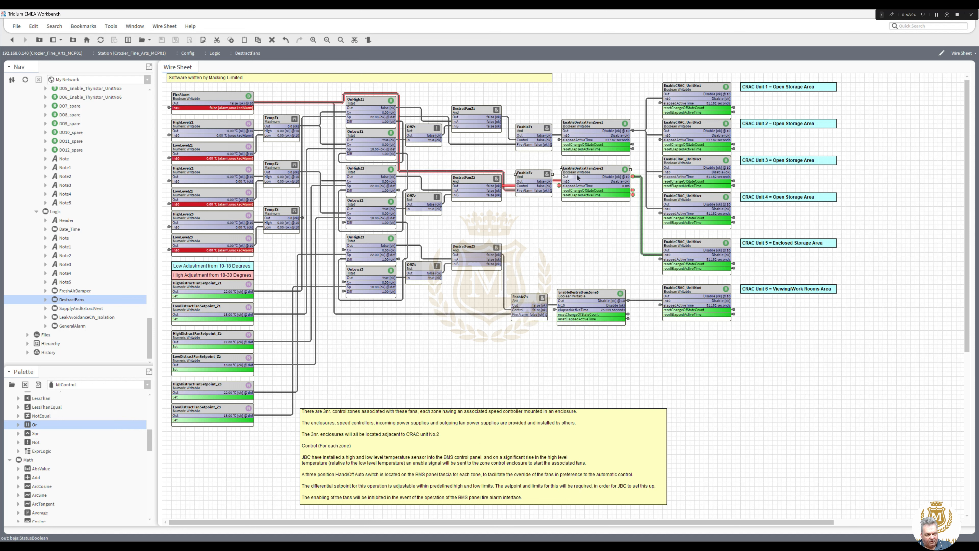
pyautogui.moveTo(582, 175); pyautogui.dragTo(574, 244)
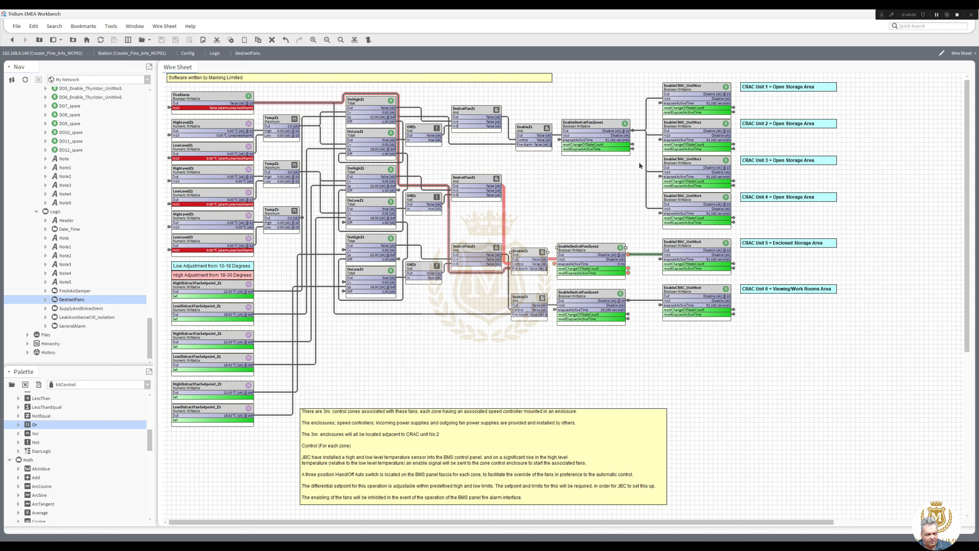
pyautogui.moveTo(637, 160); pyautogui.dragTo(498, 106)
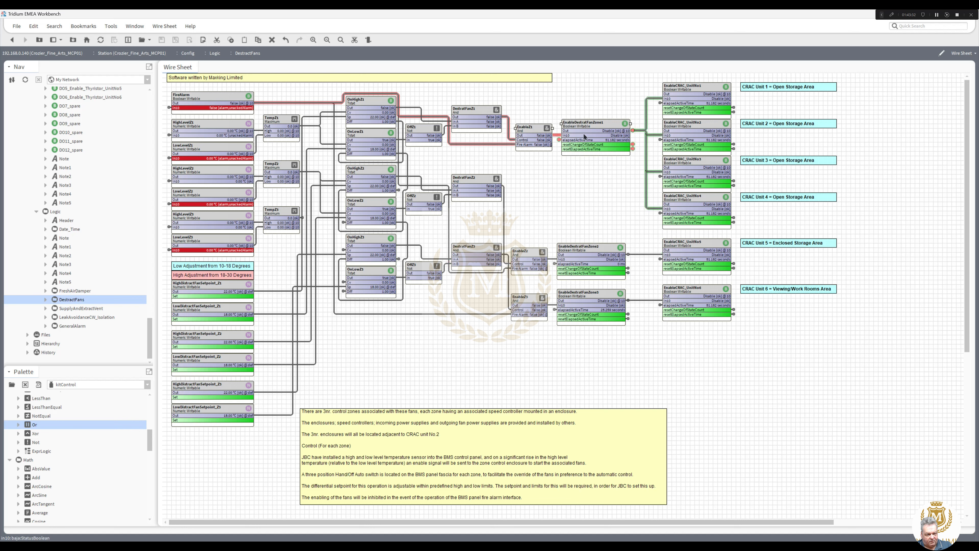
pyautogui.moveTo(589, 135); pyautogui.dragTo(588, 149)
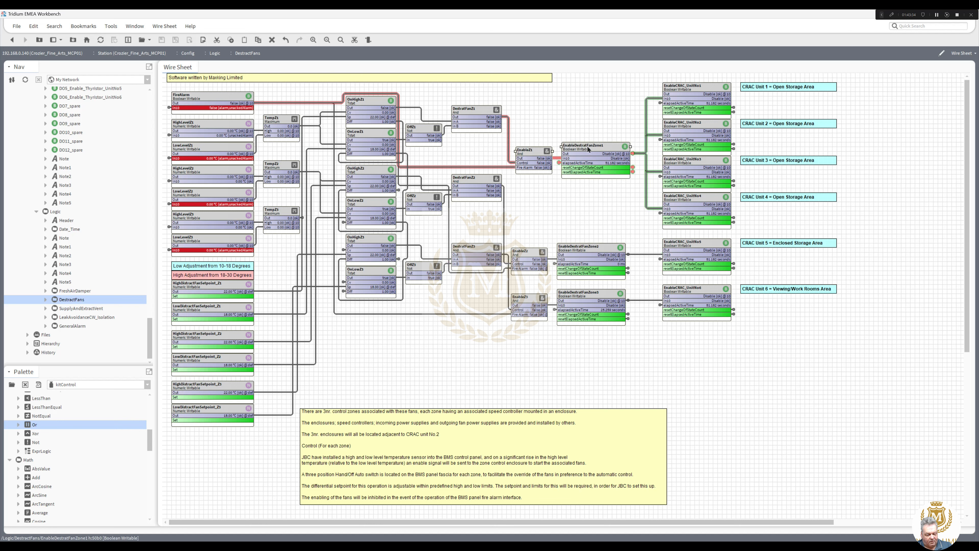
pyautogui.click(575, 191)
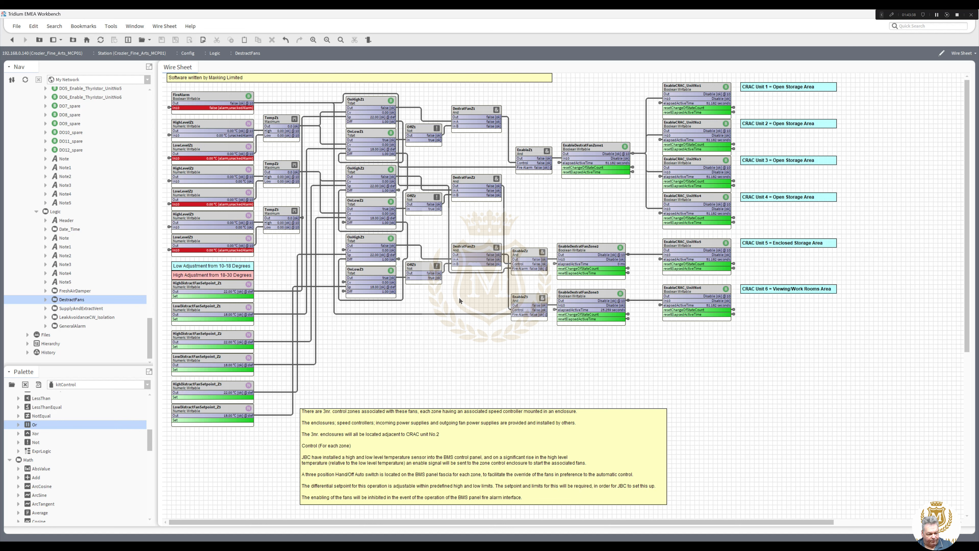
# - Move the Zone 3 and Zone 2 high/low comparison, Not and DestratFan blocks down in line with their zone enable points
pyautogui.click(475, 254)
pyautogui.moveTo(332, 324); pyautogui.dragTo(480, 305)
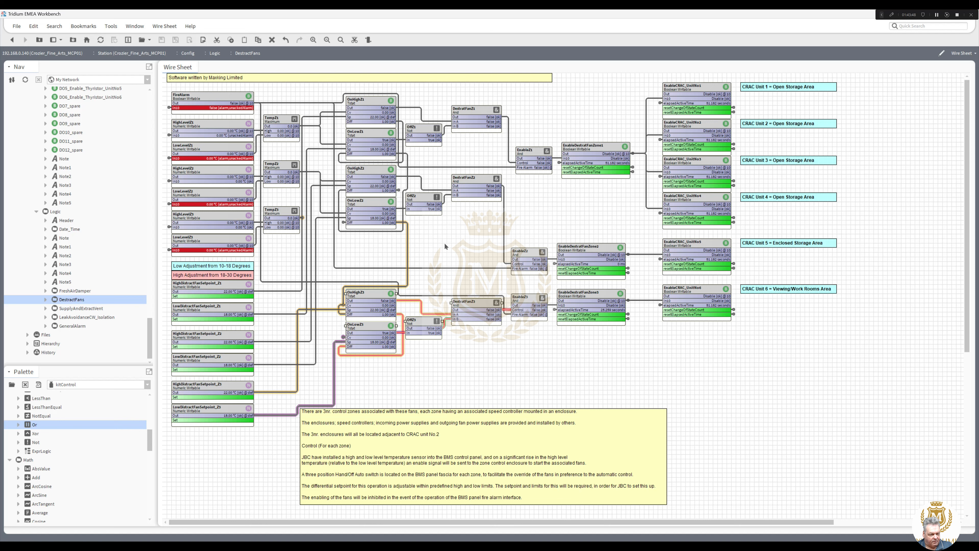
pyautogui.moveTo(530, 232); pyautogui.dragTo(365, 223)
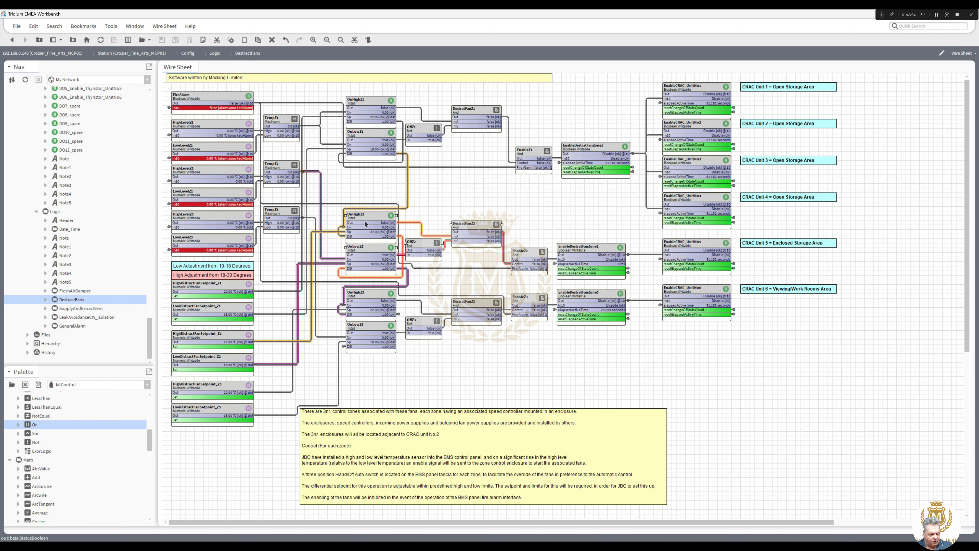
# - Move the Zone 1 high/low comparison, Not and DestratFan blocks down in line with the Zone 1 enable blocks
pyautogui.moveTo(512, 89); pyautogui.dragTo(320, 175)
pyautogui.moveTo(366, 106); pyautogui.dragTo(366, 135)
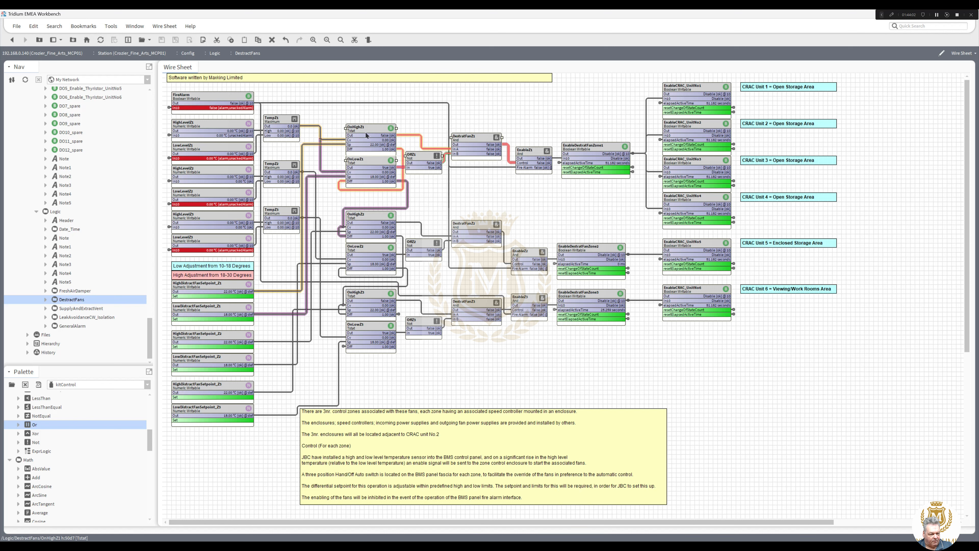
pyautogui.click(480, 189)
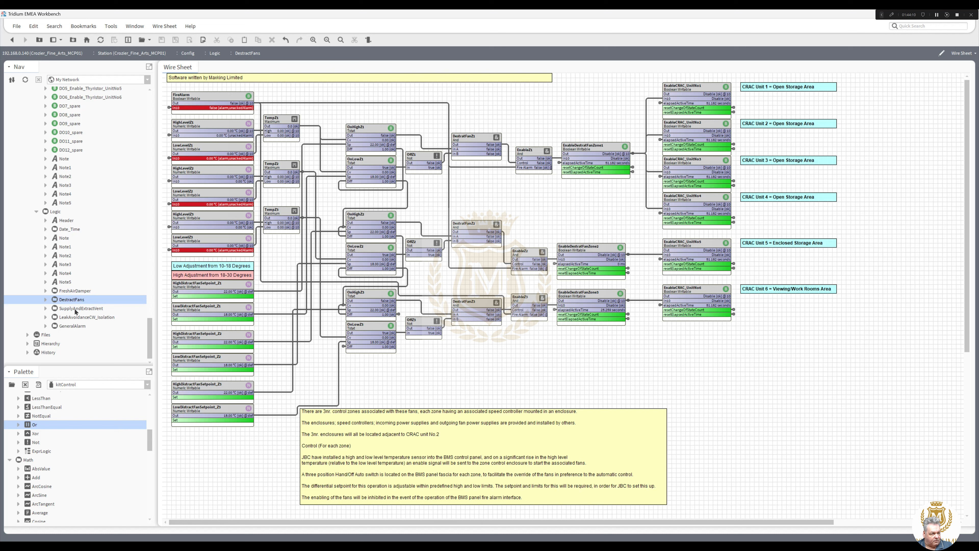
# - Open the Composite Editor for the DestractFans folder and expose the Out slot of EnableCRAC_UnitNo1
pyautogui.rightClick(72, 299)
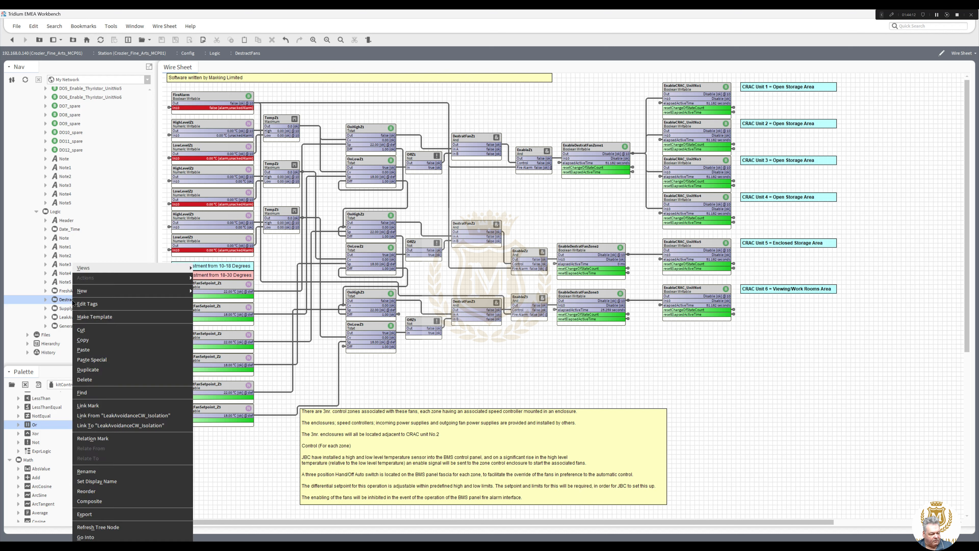
pyautogui.click(109, 501)
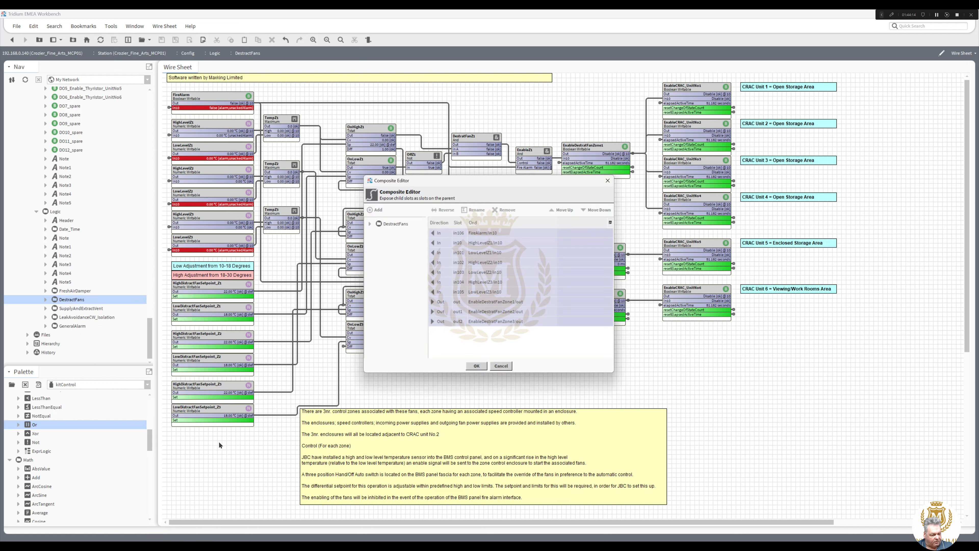
pyautogui.click(369, 224)
pyautogui.moveTo(423, 251); pyautogui.dragTo(457, 319)
pyautogui.click(378, 303)
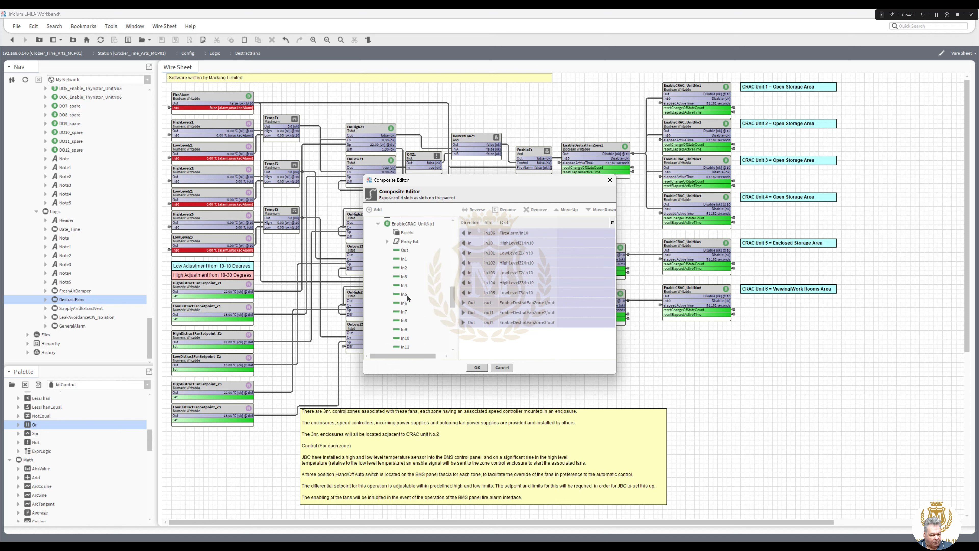
pyautogui.doubleClick(404, 250)
pyautogui.moveTo(454, 293); pyautogui.dragTo(457, 332)
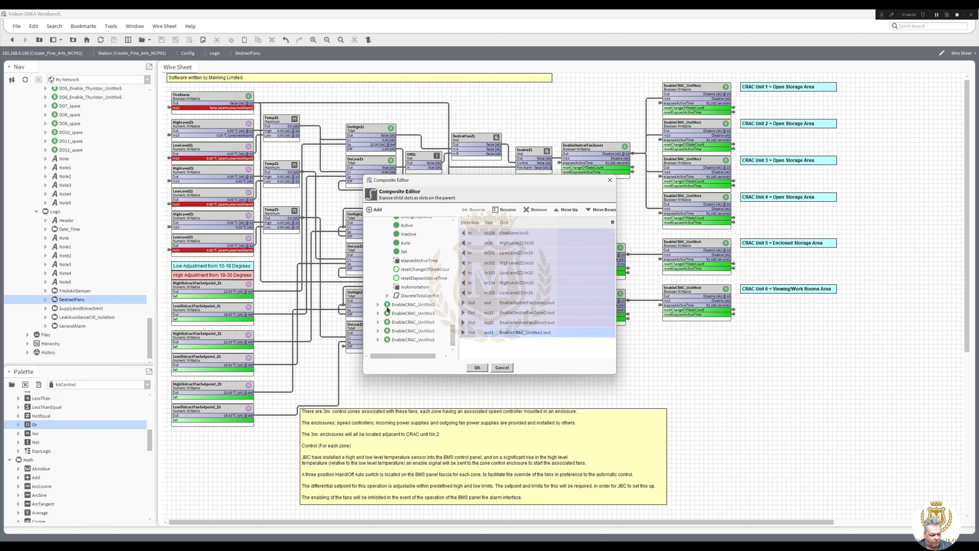
# - Expose the Out slots of EnableCRAC_UnitNo2, UnitNo3 and UnitNo4 in the DestractFans composite
pyautogui.click(378, 304)
pyautogui.moveTo(404, 250); pyautogui.dragTo(452, 344)
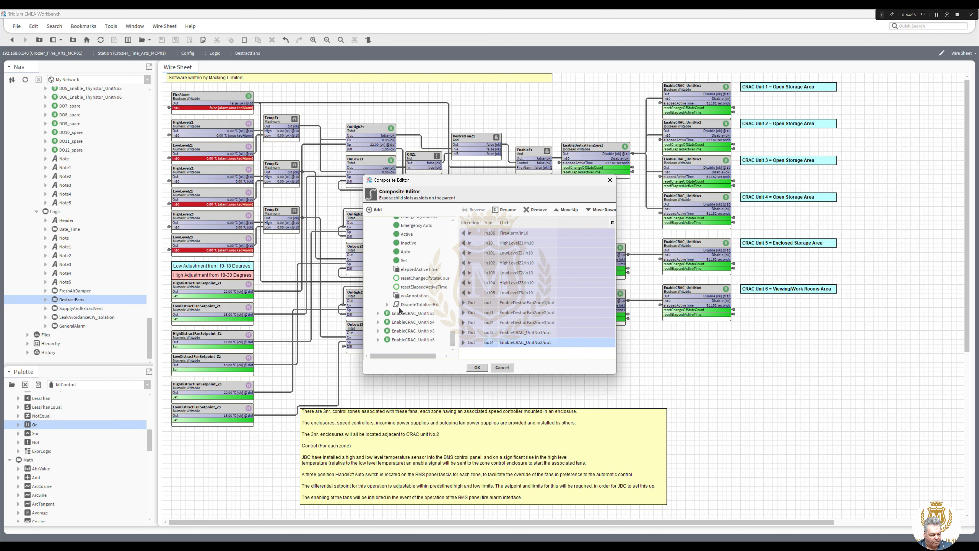
pyautogui.click(378, 313)
pyautogui.moveTo(405, 250); pyautogui.dragTo(453, 343)
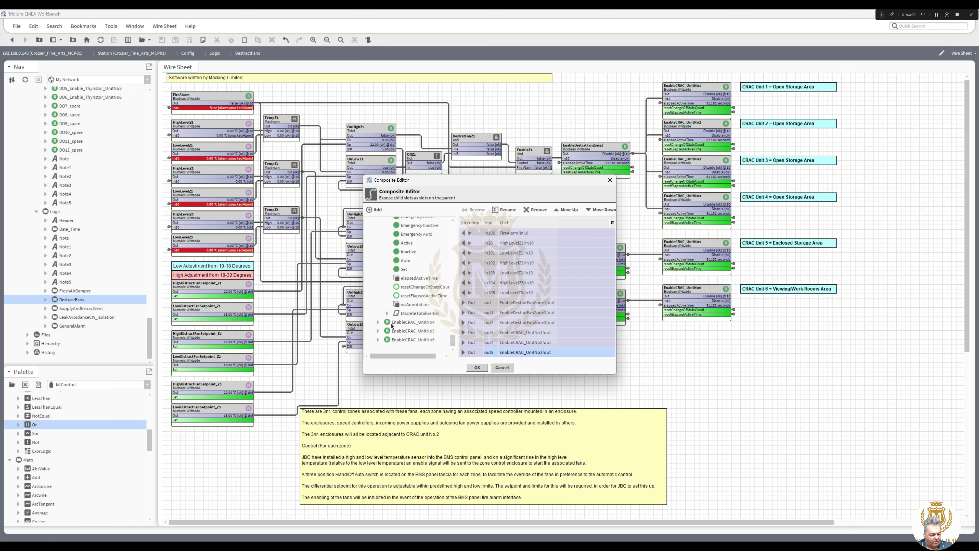
pyautogui.click(378, 322)
pyautogui.moveTo(404, 252); pyautogui.dragTo(452, 358)
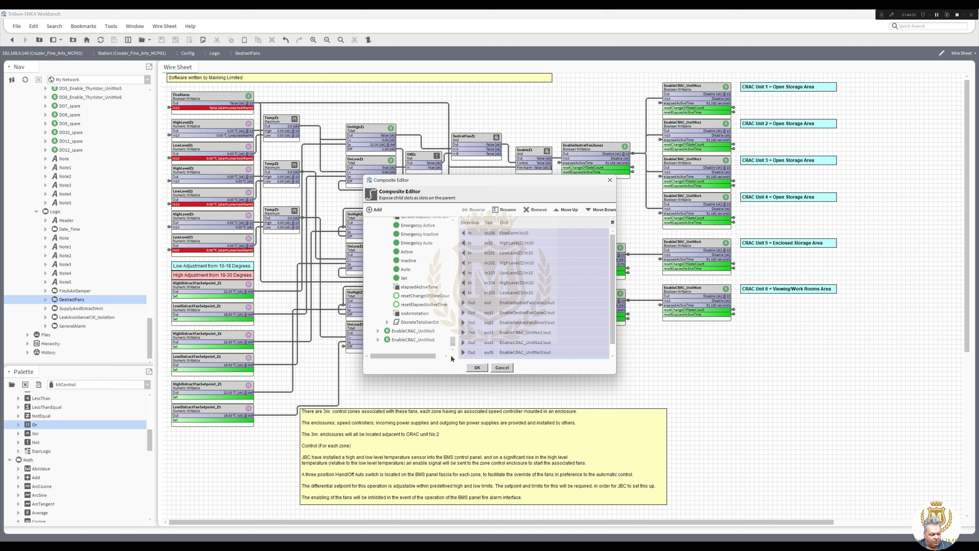
# - Expose the Out slots of EnableCRAC_UnitNo5 and UnitNo6 and apply the DestractFans composite
pyautogui.click(378, 332)
pyautogui.moveTo(405, 250); pyautogui.dragTo(453, 349)
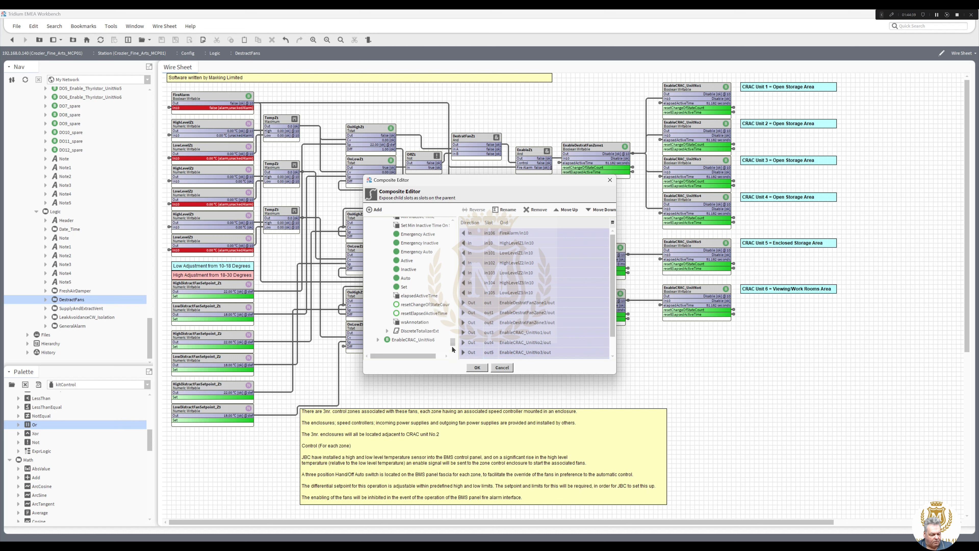
pyautogui.click(378, 339)
pyautogui.click(404, 251)
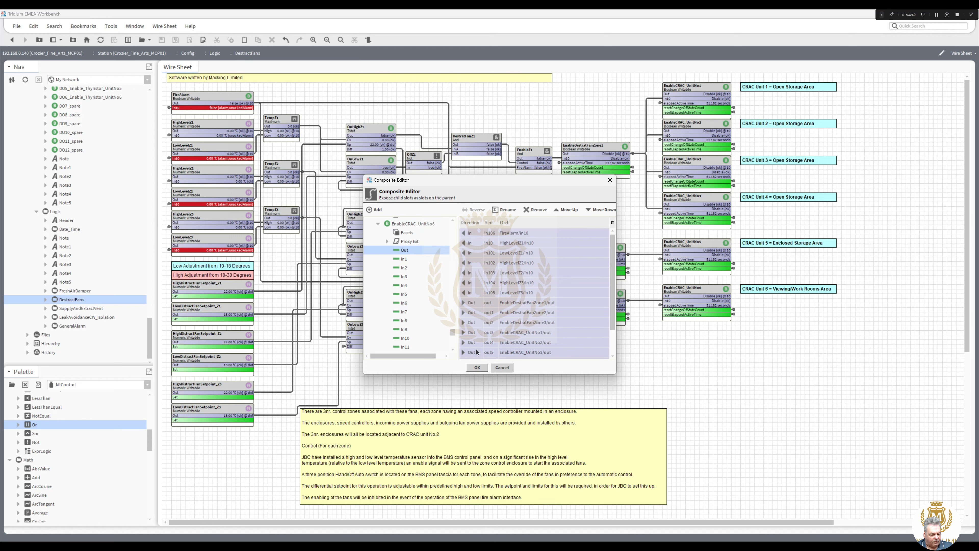
pyautogui.click(478, 368)
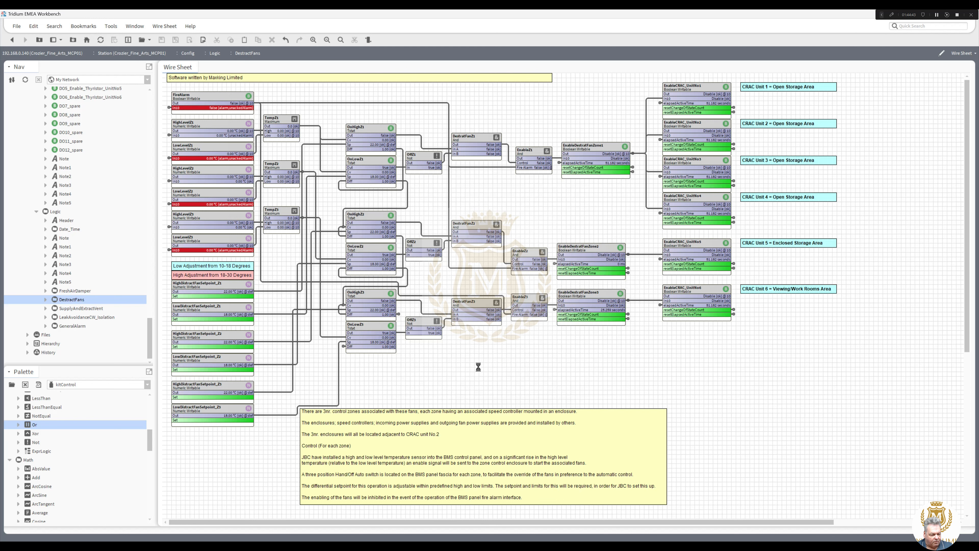
# - Open the AX Slot Sheet of DestractFans and set the display name of out3 to "Enable CRAC Unit No.1", copying the name for reuse
pyautogui.rightClick(73, 300)
pyautogui.moveTo(148, 271)
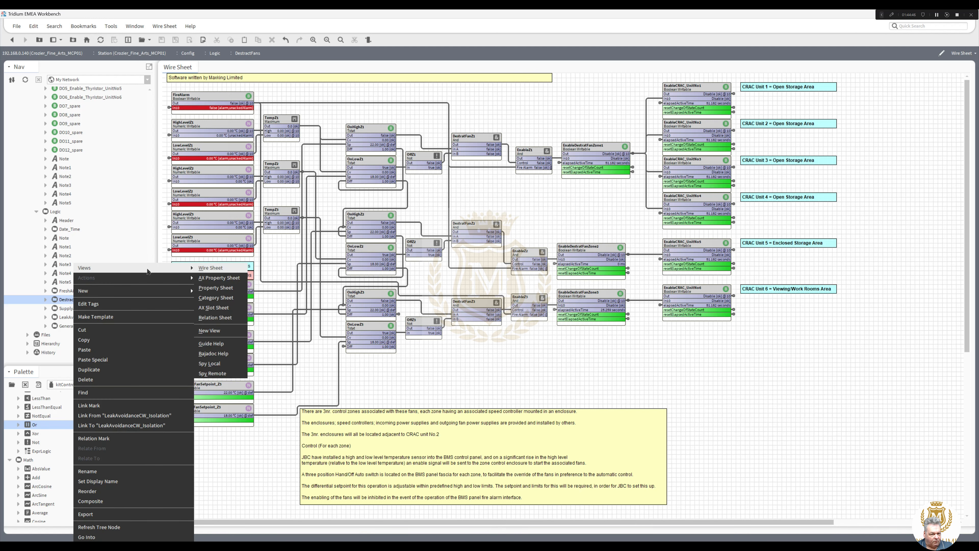
pyautogui.click(227, 309)
pyautogui.doubleClick(277, 186)
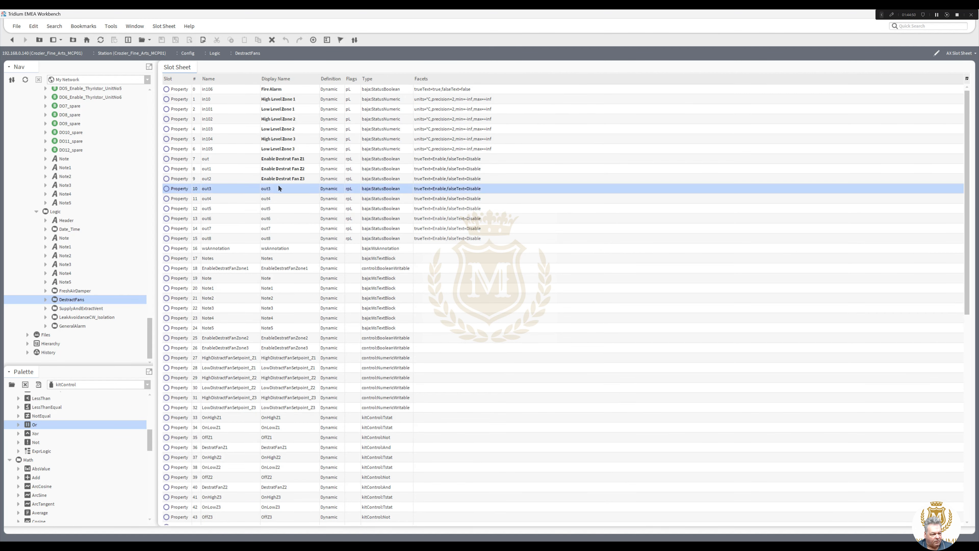
pyautogui.write('Enable VRAC Unit No.1')
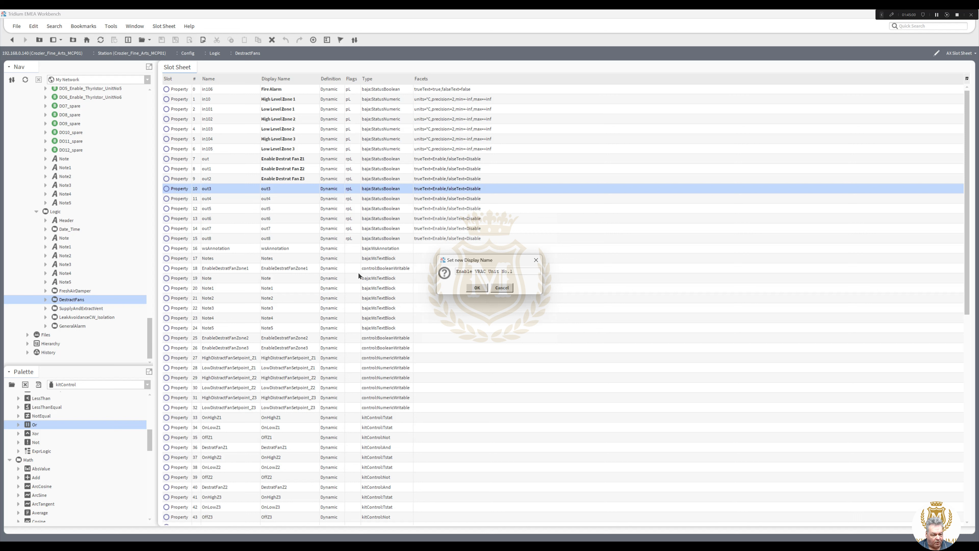
pyautogui.moveTo(520, 270); pyautogui.dragTo(422, 273)
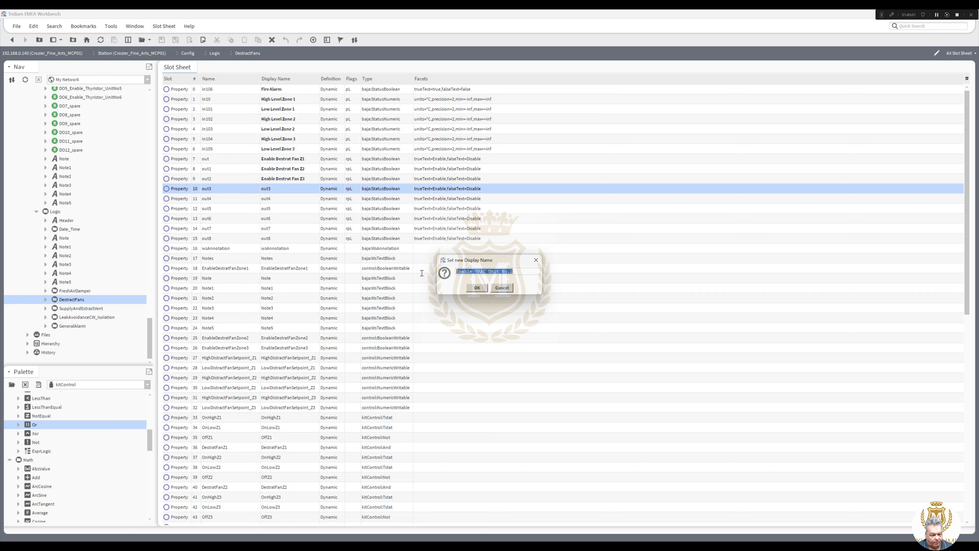
pyautogui.click(477, 271)
pyautogui.press('BackSpace')
pyautogui.write('C')
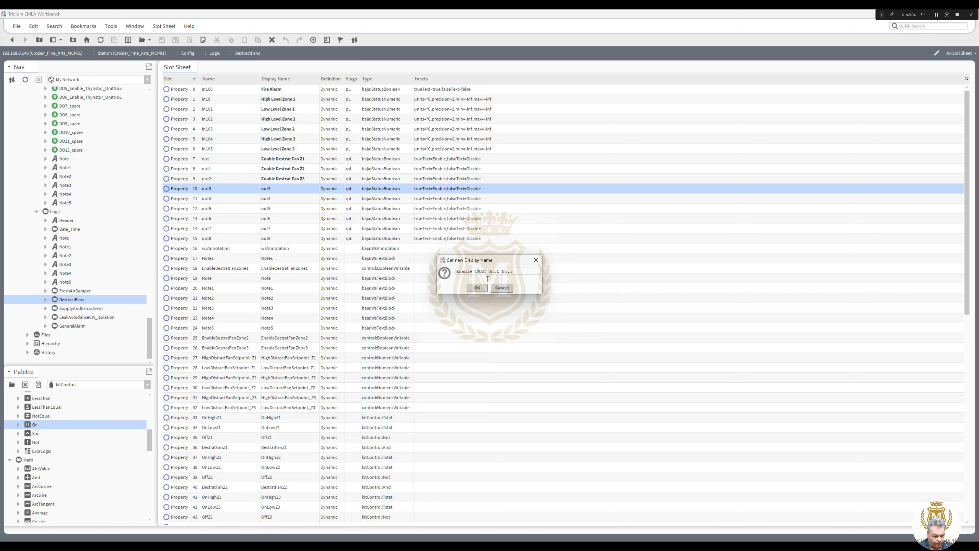
pyautogui.moveTo(520, 273); pyautogui.dragTo(435, 286)
pyautogui.hotkey('ctrl', 'c')
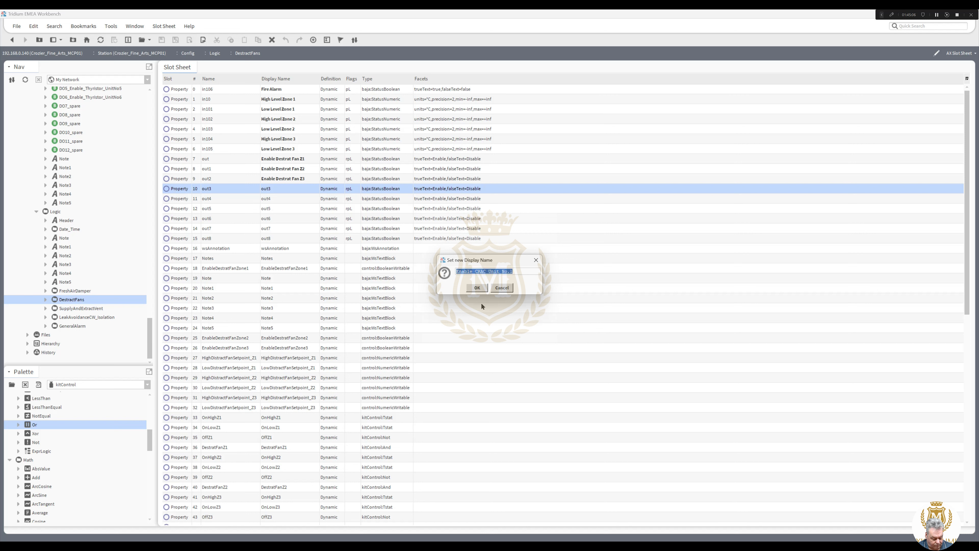
pyautogui.click(477, 288)
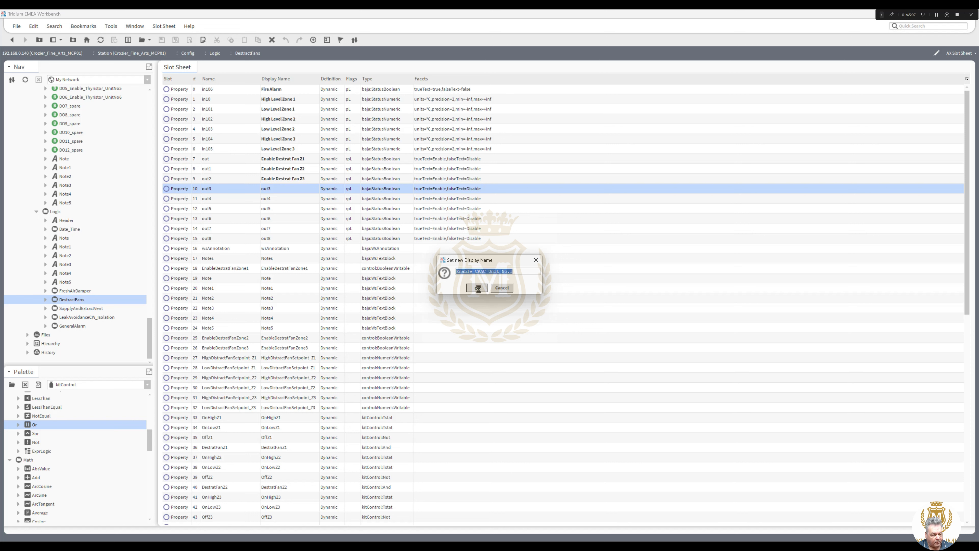
# - Set the display names of out4 and out5 to "Enable CRAC Unit No.2" and "Enable CRAC Unit No.3"
pyautogui.doubleClick(287, 194)
pyautogui.hotkey('ctrl', 'v')
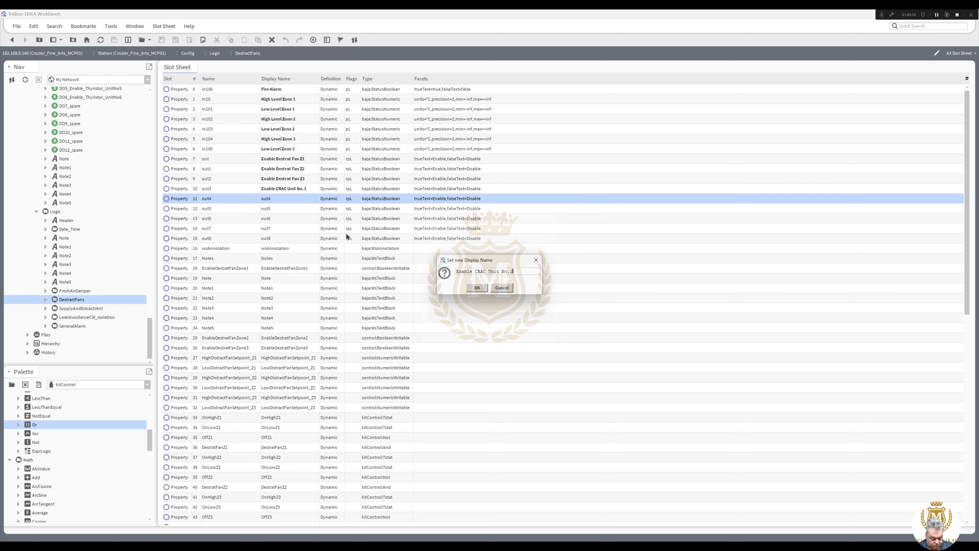
pyautogui.press('Return')
pyautogui.click(288, 209)
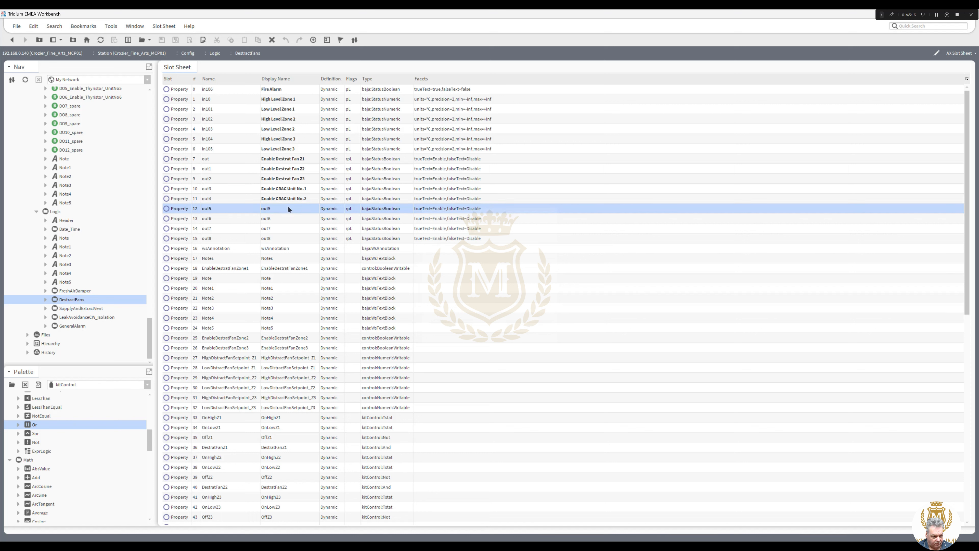
pyautogui.doubleClick(288, 207)
pyautogui.hotkey('ctrl', 'v')
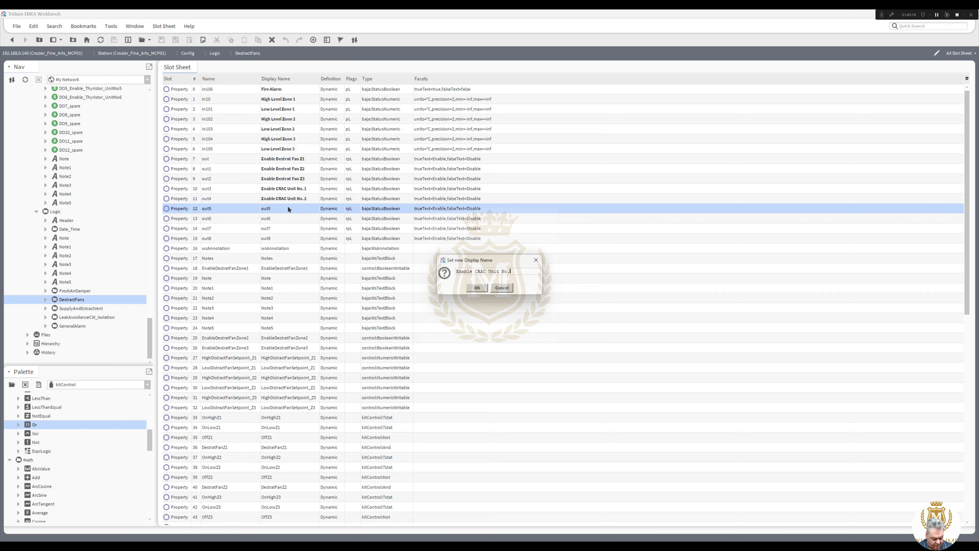
pyautogui.click(477, 288)
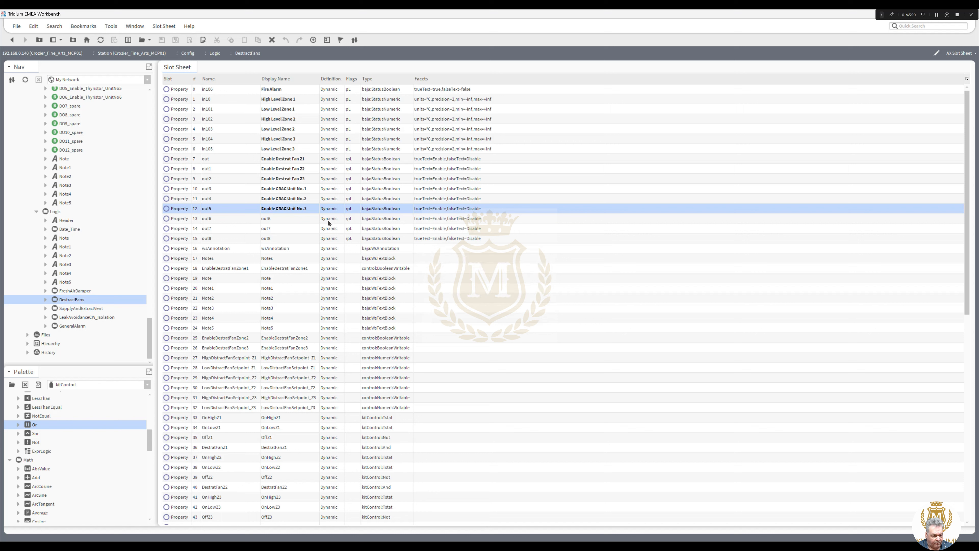
# - Set the display names of out6, out7 and out8 to "Enable CRAC Unit No.4", "Enable CRAC Unit No.5" and "Enable CRAC Unit No.6"
pyautogui.doubleClick(303, 222)
pyautogui.hotkey('ctrl', 'v')
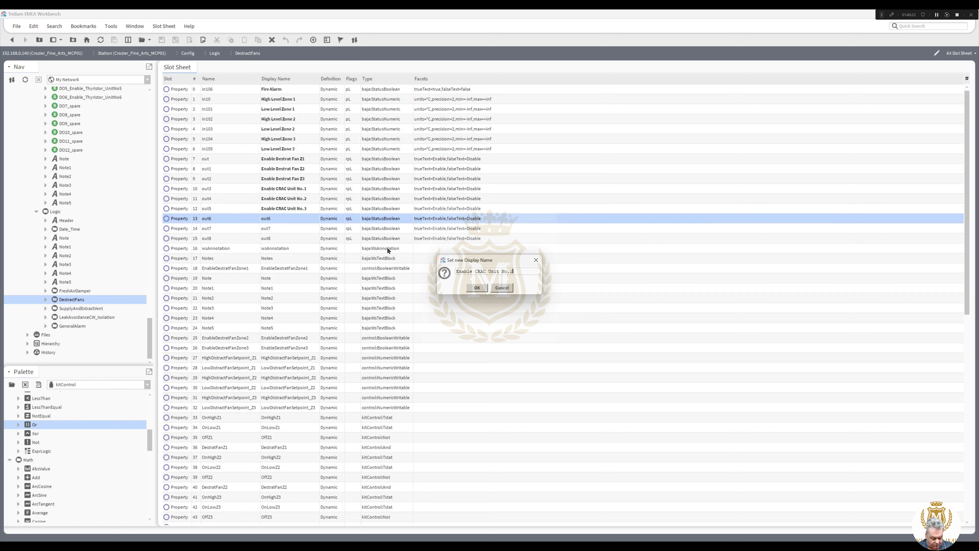
pyautogui.click(470, 286)
pyautogui.doubleClick(303, 227)
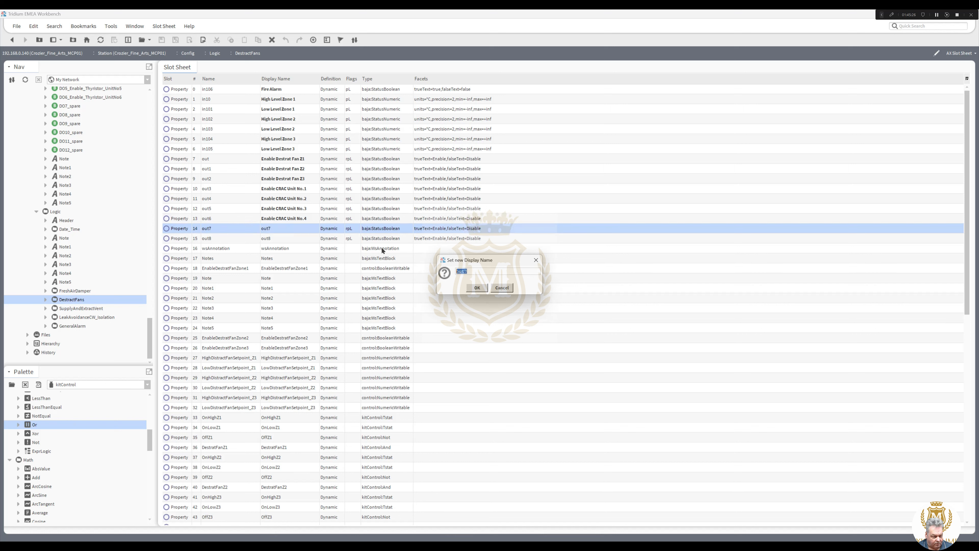
pyautogui.hotkey('ctrl', 'v')
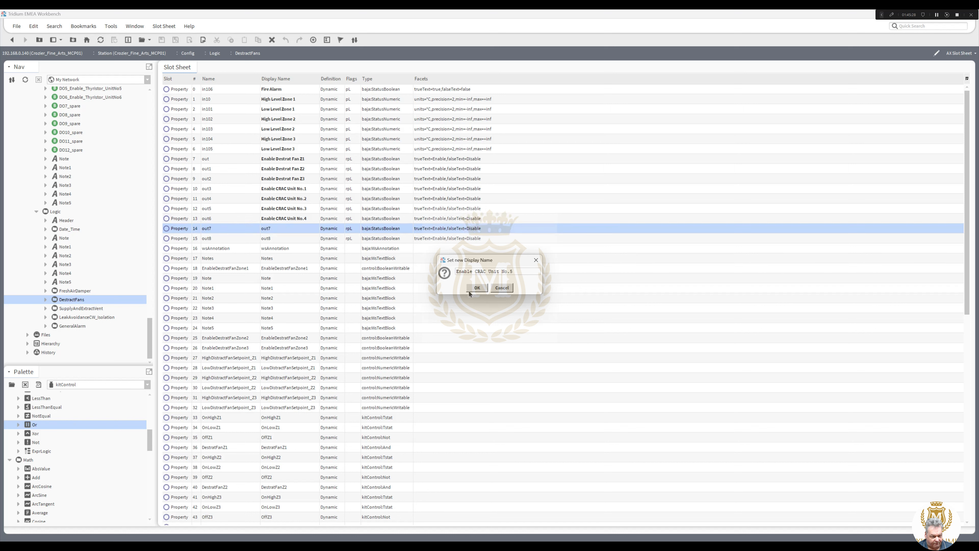
pyautogui.click(471, 288)
pyautogui.doubleClick(291, 239)
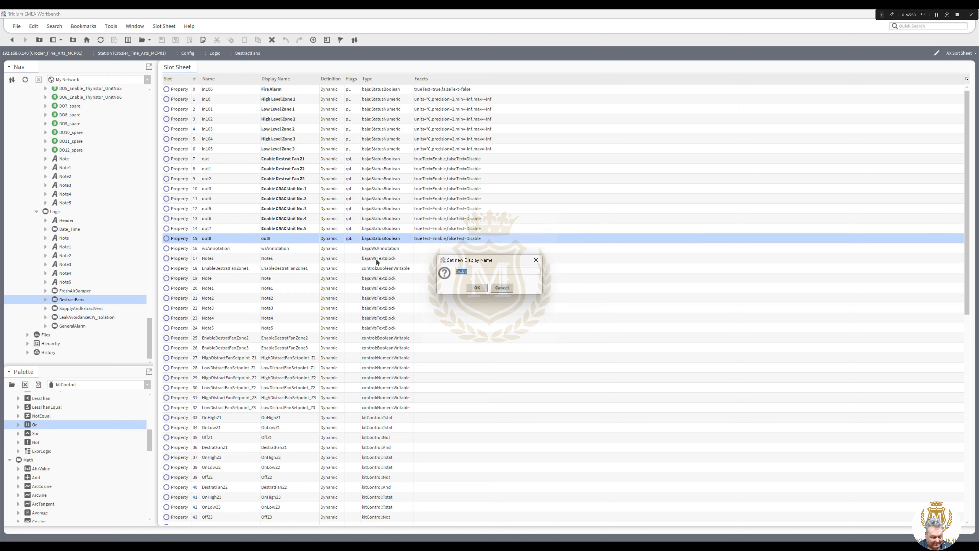
pyautogui.write('Enable CRAC Unit No.')
pyautogui.click(477, 288)
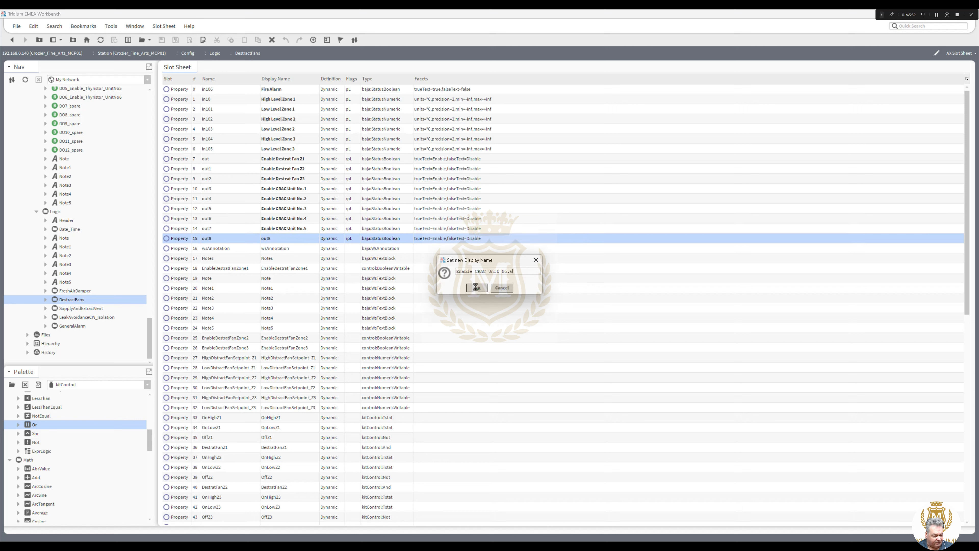
# - Mark DestractFans as link source and link its Enable CRAC Unit No.1 output to In10 of DO3_Enable_CRAC_UnitNo1
pyautogui.rightClick(68, 302)
pyautogui.click(120, 393)
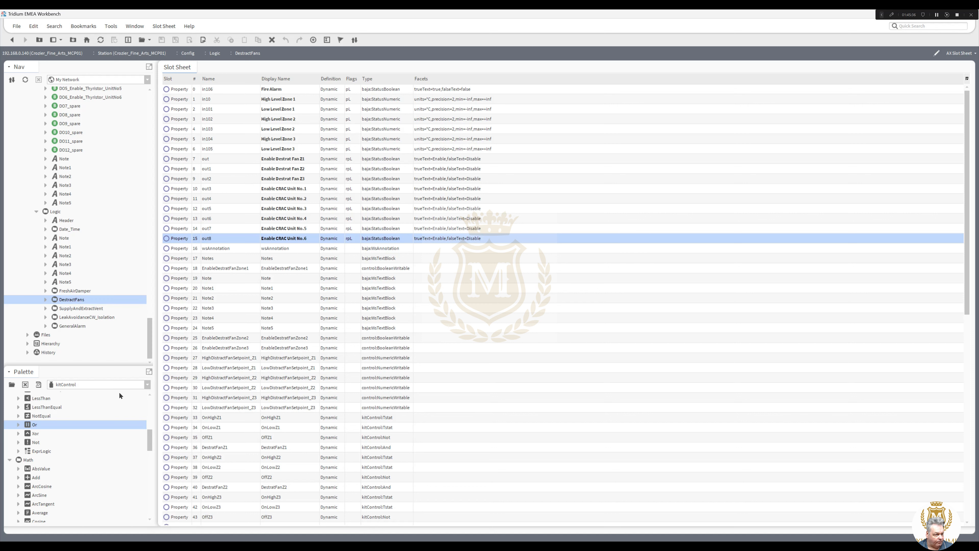
pyautogui.scroll(8, 151, 314)
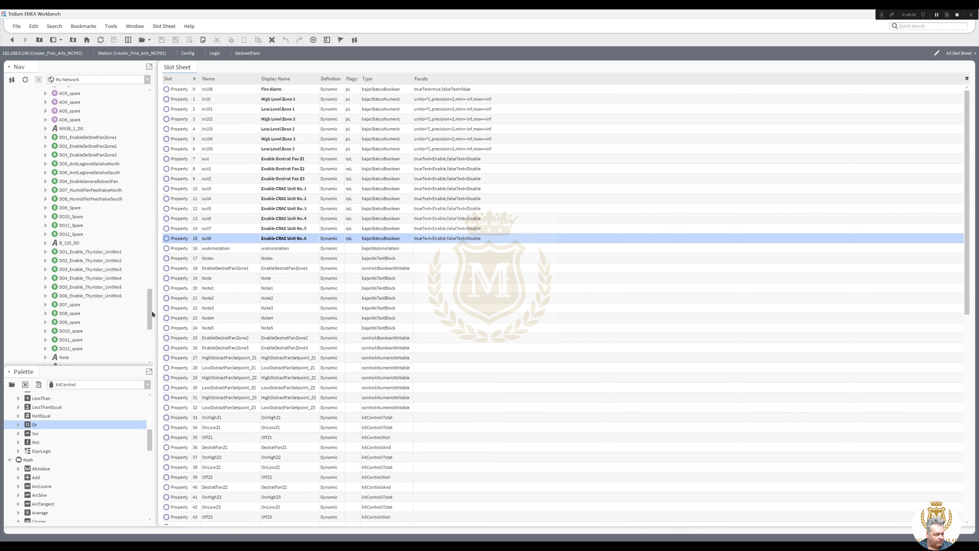
pyautogui.scroll(2, 151, 290)
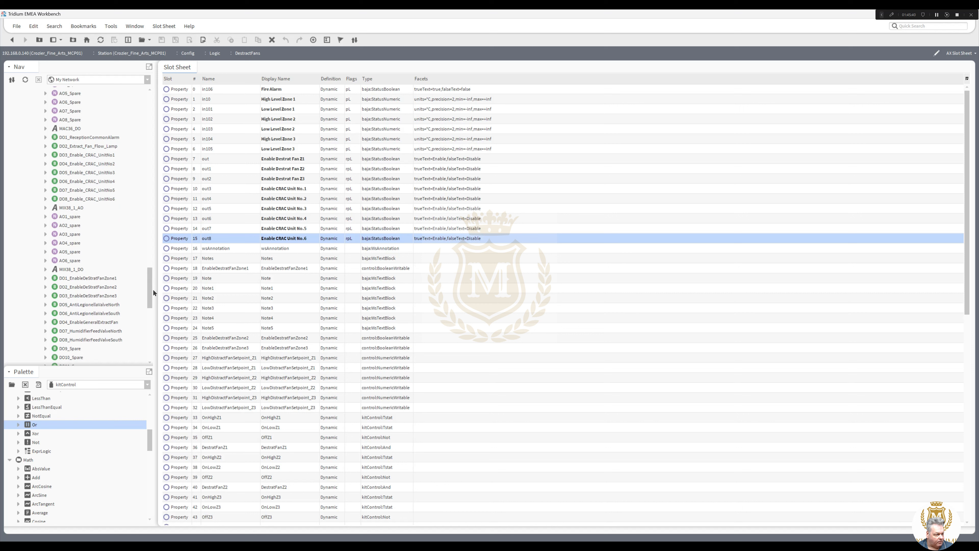
pyautogui.rightClick(94, 167)
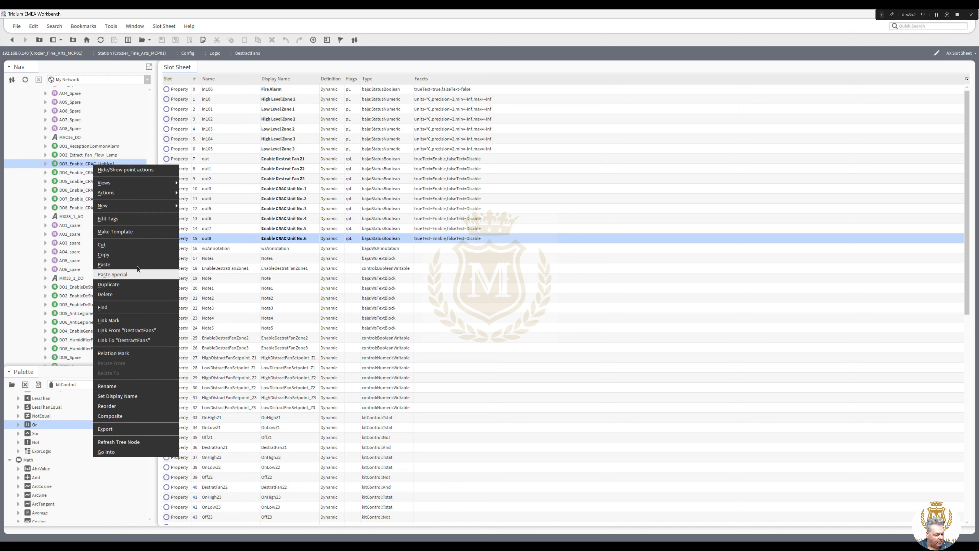
pyautogui.click(147, 324)
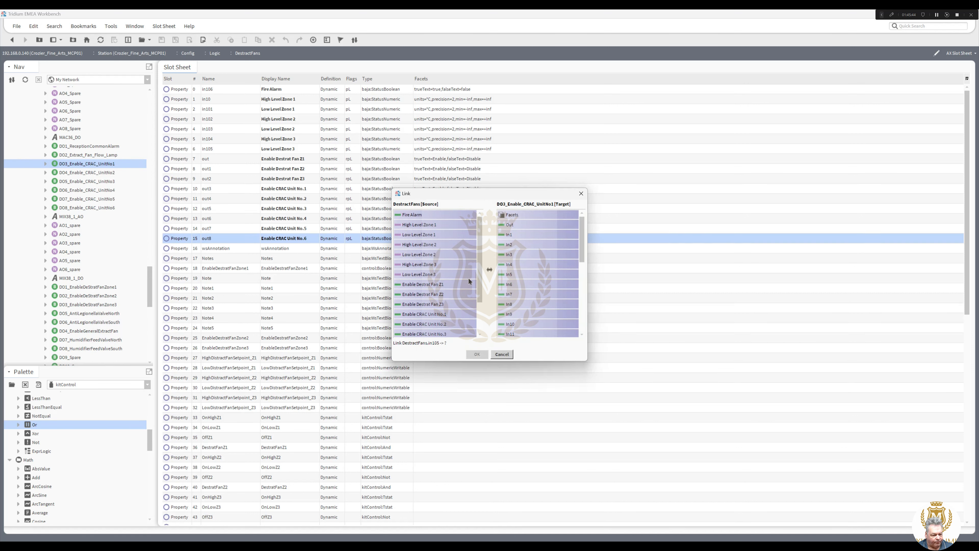
pyautogui.moveTo(480, 281); pyautogui.dragTo(470, 336)
pyautogui.click(423, 284)
pyautogui.click(510, 324)
pyautogui.click(486, 355)
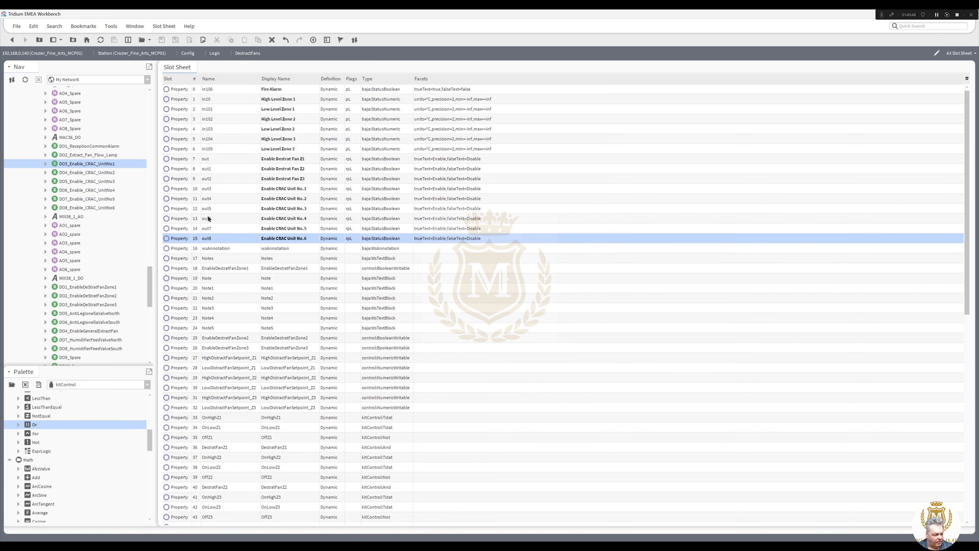
# - Link the Enable CRAC Unit No.2 output of DestractFans to In10 of DO4_Enable_CRAC_UnitNo2
pyautogui.rightClick(92, 175)
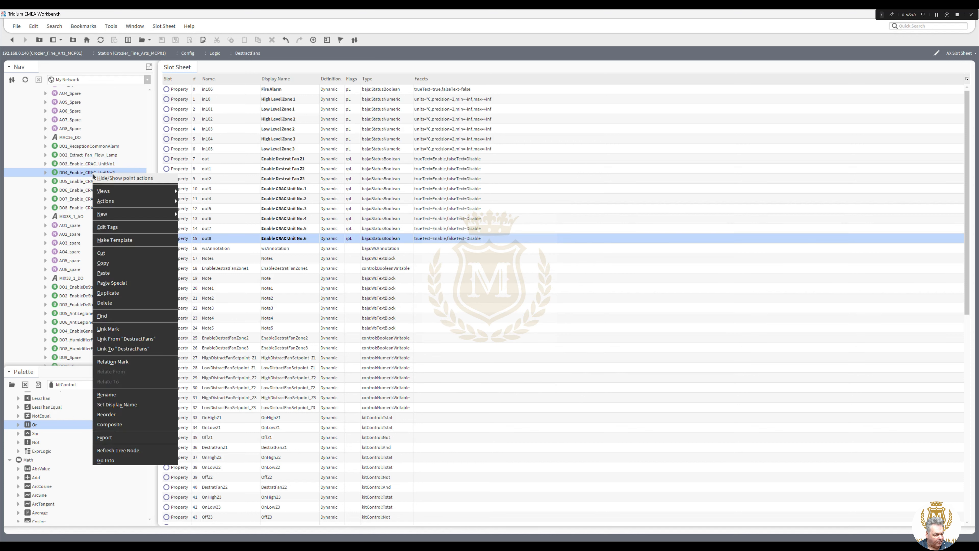
pyautogui.click(127, 337)
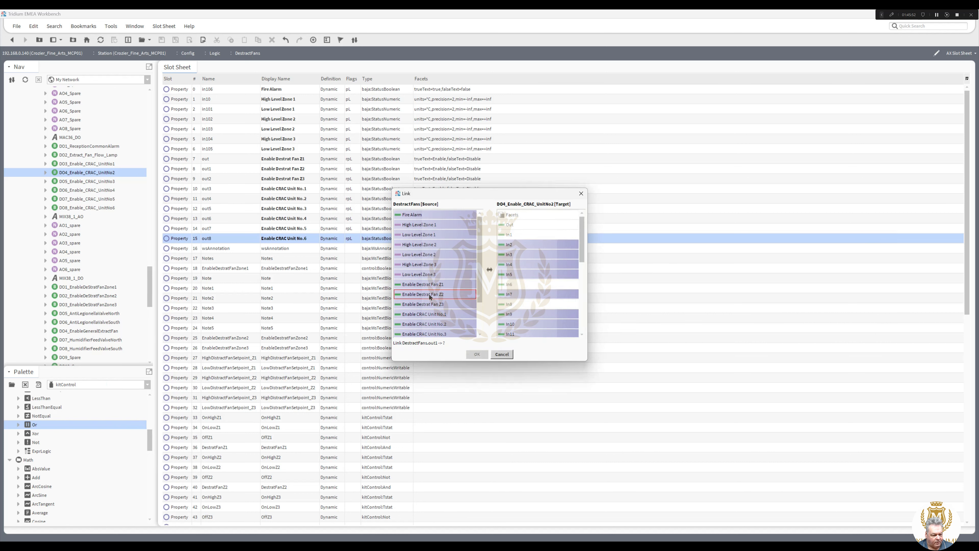
pyautogui.scroll(-2, 428, 302)
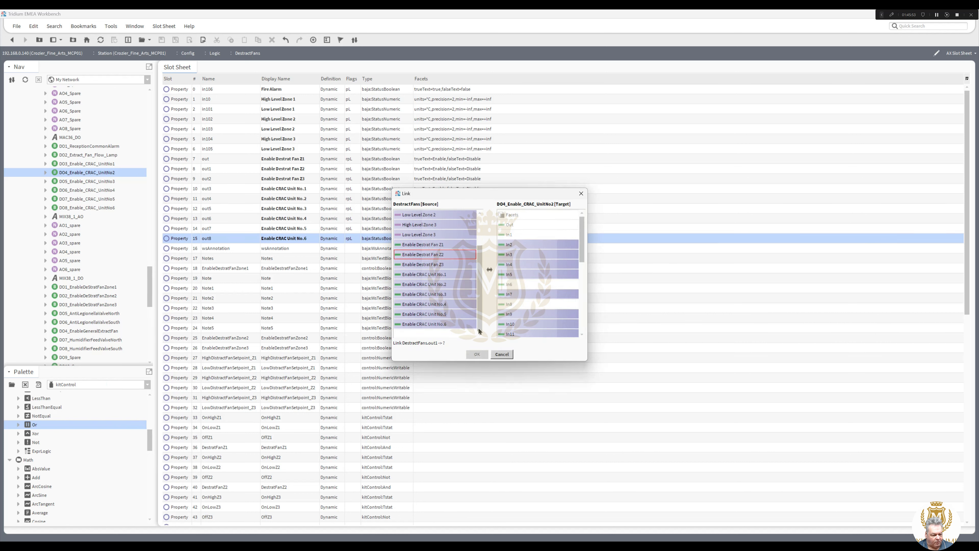
pyautogui.click(429, 284)
pyautogui.click(510, 324)
pyautogui.click(477, 354)
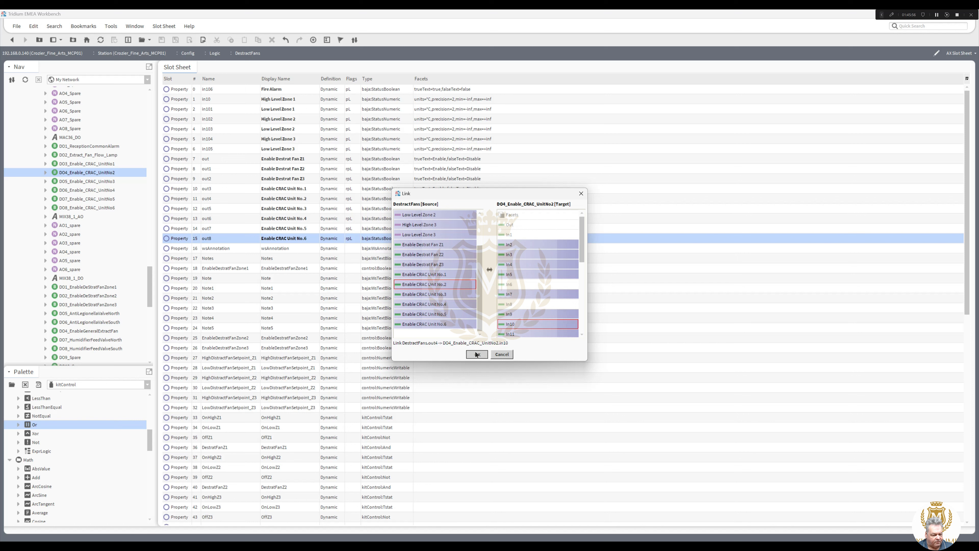
# - Link the Enable CRAC Unit No.3 output of DestractFans to In10 of DO5_Enable_CRAC_UnitNo3
pyautogui.rightClick(96, 182)
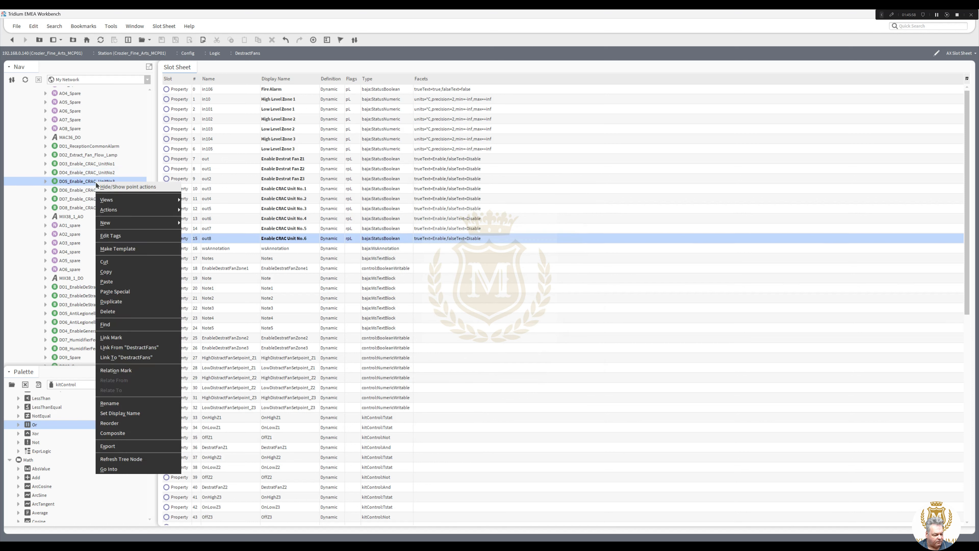
pyautogui.click(138, 347)
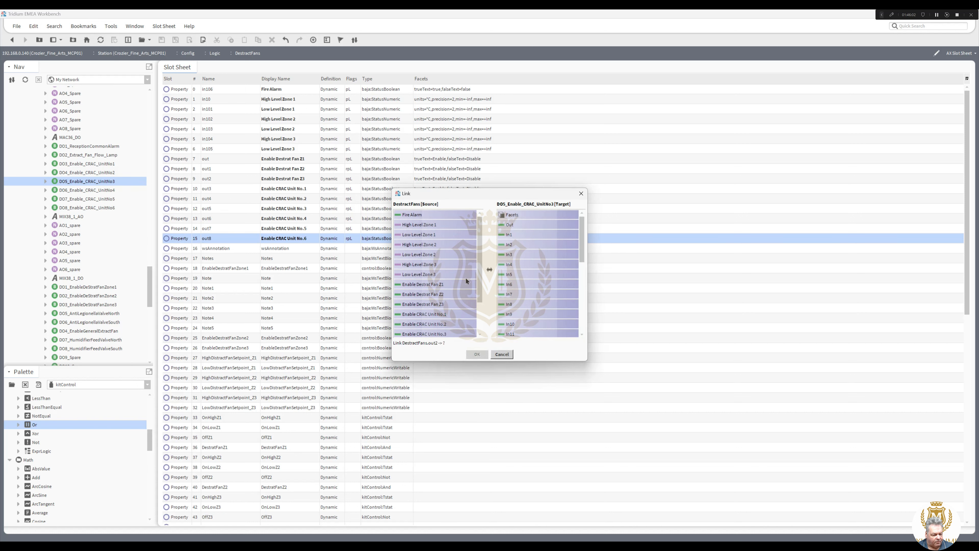
pyautogui.click(461, 326)
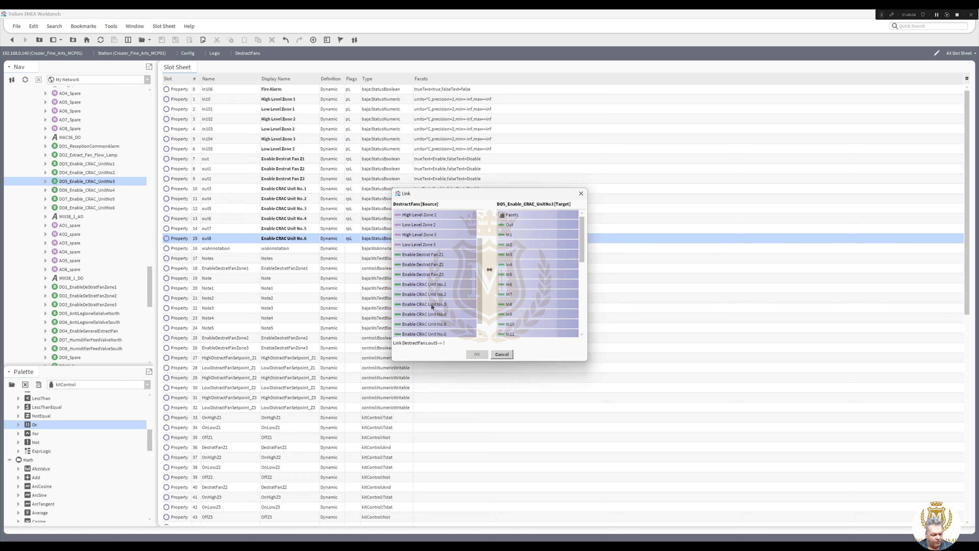
pyautogui.click(512, 324)
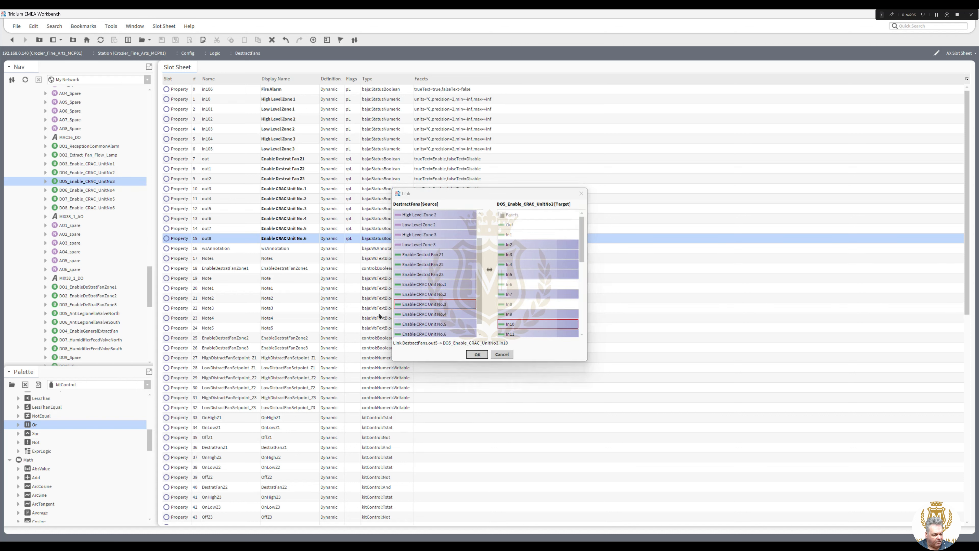
pyautogui.press('Return')
# - Link the Enable CRAC Unit No.4 output of DestractFans to In10 of DO6_Enable_CRAC_UnitNo4
pyautogui.rightClick(113, 190)
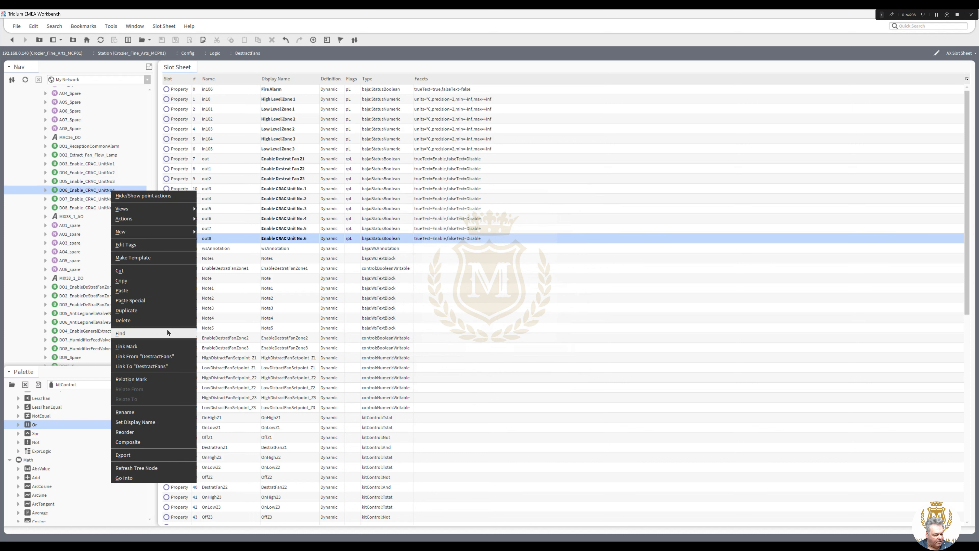
pyautogui.click(168, 356)
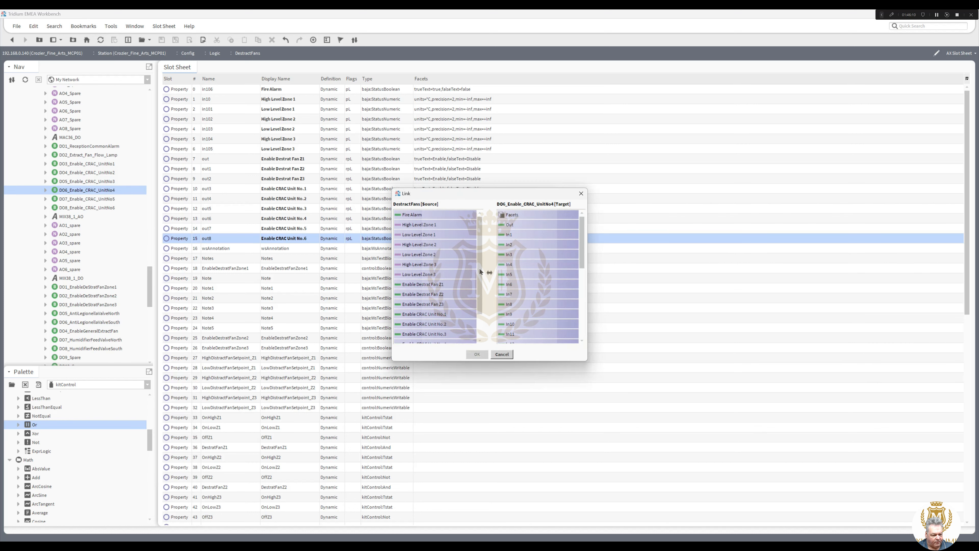
pyautogui.scroll(-2, 471, 323)
pyautogui.click(431, 314)
pyautogui.click(508, 325)
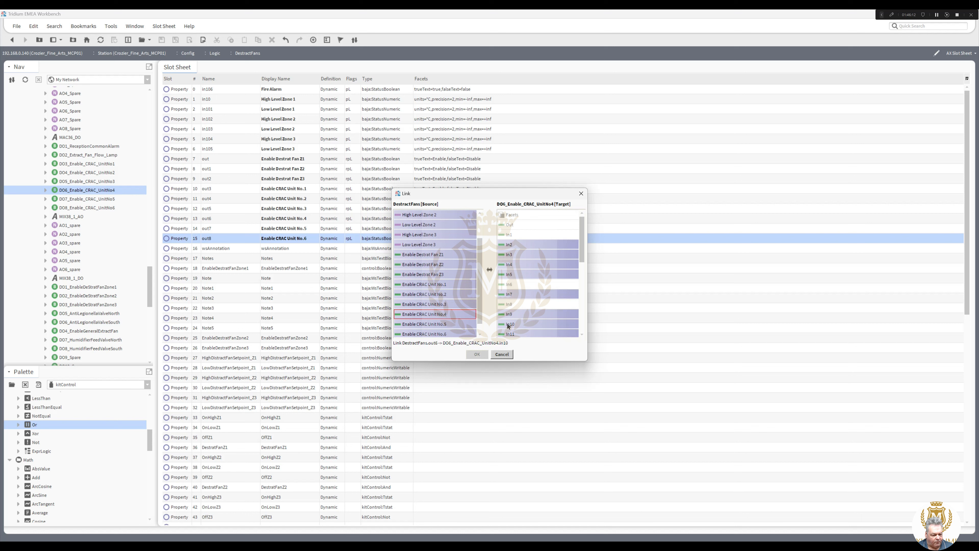
pyautogui.click(477, 354)
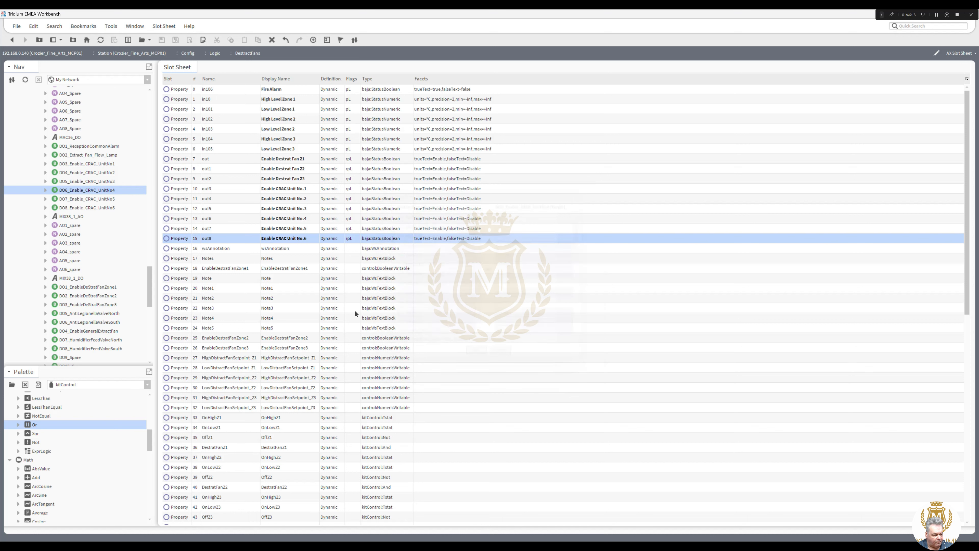
# - Link the Enable CRAC Unit No.5 output of DestractFans to In10 of DO7_Enable_CRAC_UnitNo5
pyautogui.rightClick(104, 201)
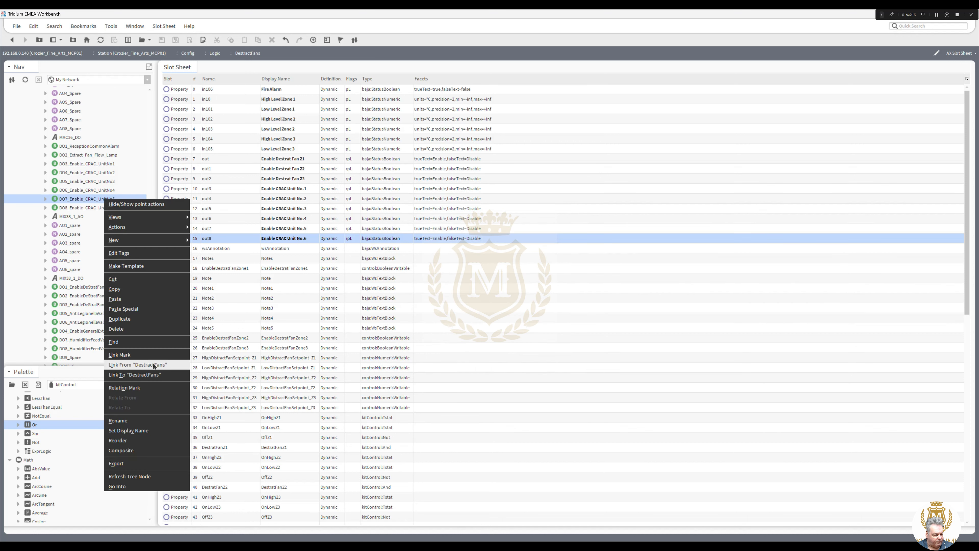
pyautogui.click(154, 365)
pyautogui.scroll(-2, 449, 302)
pyautogui.click(472, 324)
pyautogui.click(516, 324)
pyautogui.click(477, 354)
# - Link the Enable CRAC Unit No.6 output of DestractFans to In10 of DO8_Enable_CRAC_UnitNo6
pyautogui.rightClick(111, 209)
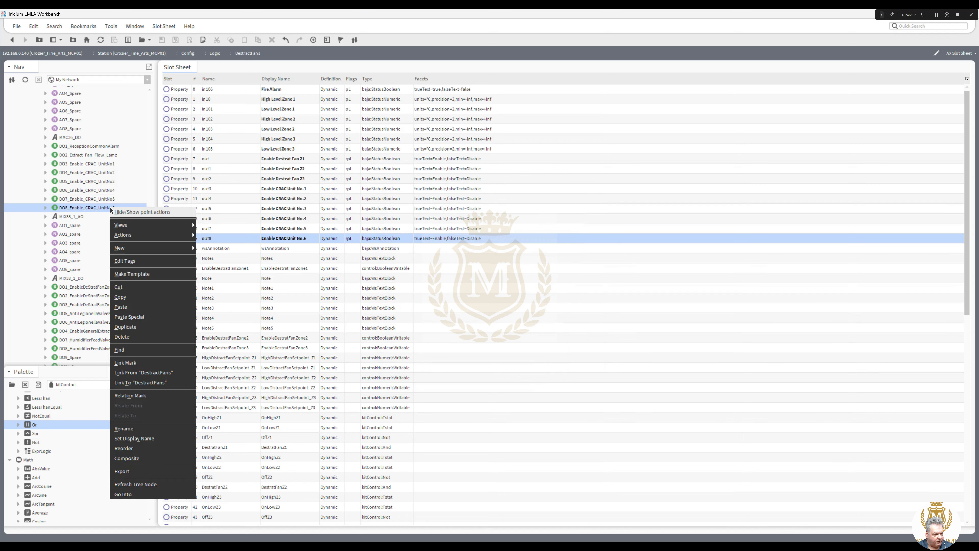
pyautogui.click(143, 372)
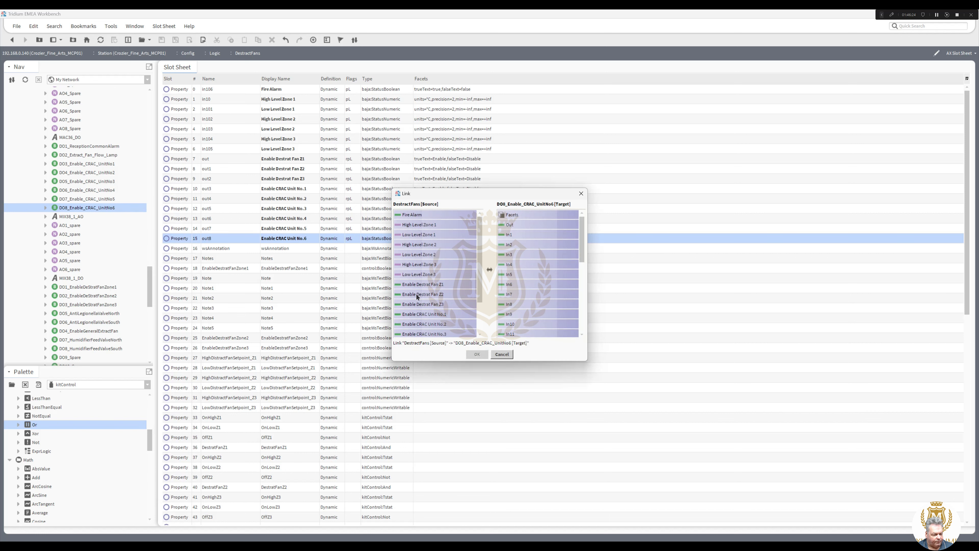
pyautogui.scroll(-1, 480, 286)
pyautogui.click(447, 334)
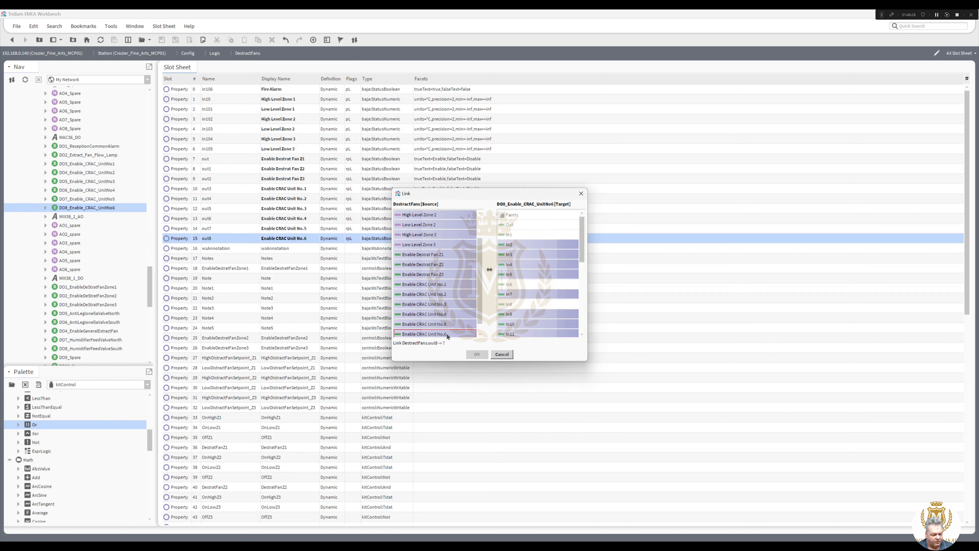
pyautogui.click(513, 324)
pyautogui.click(477, 354)
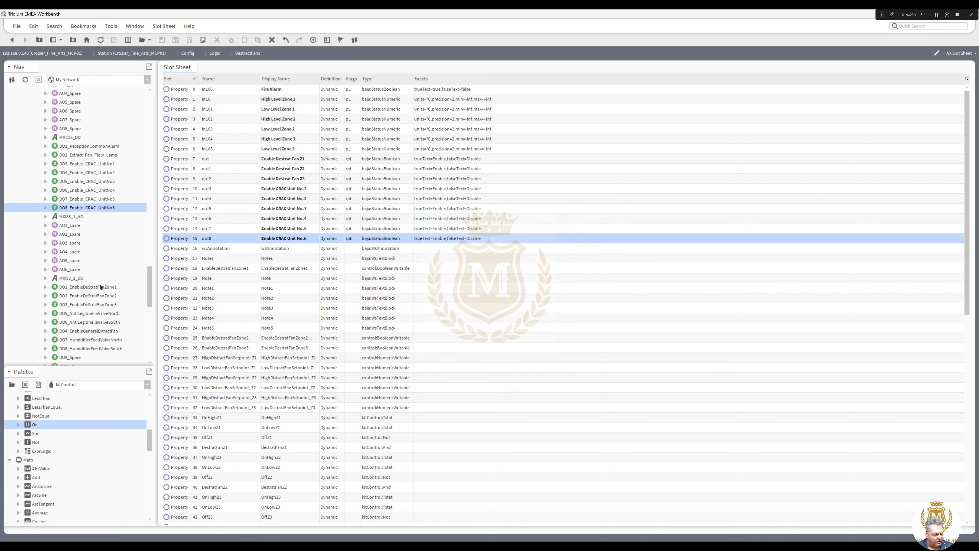
# - Locate DO1_Enable_Thyristor_UnitNo1 and consult the heater battery thyristor paragraph of the BMS package description in Word
pyautogui.moveTo(149, 301); pyautogui.dragTo(146, 317)
pyautogui.click(104, 252)
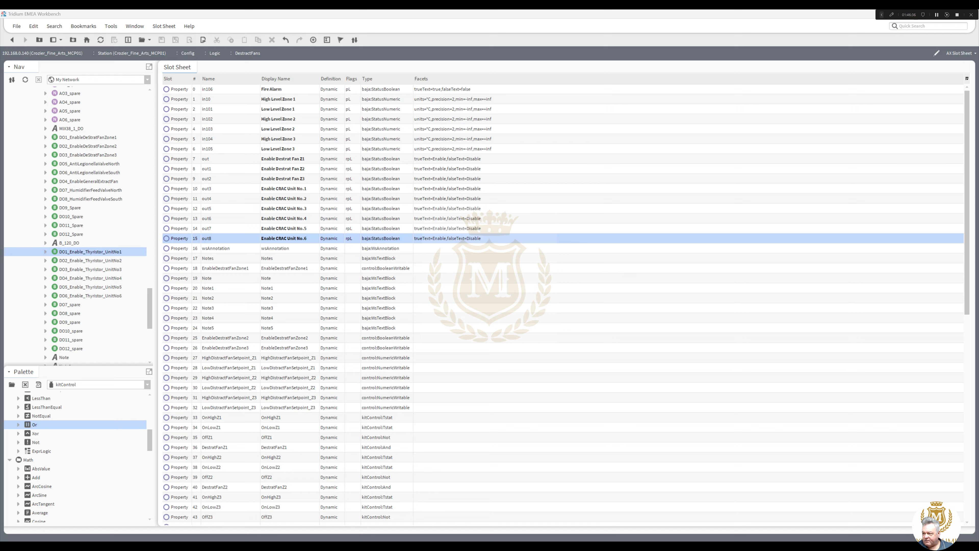
pyautogui.moveTo(978, 48); pyautogui.dragTo(476, 85)
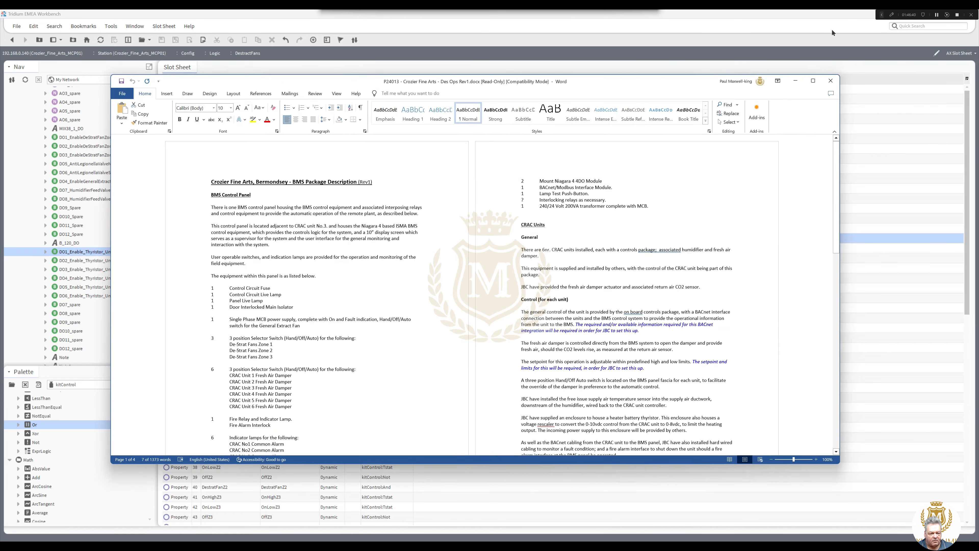
pyautogui.click(813, 81)
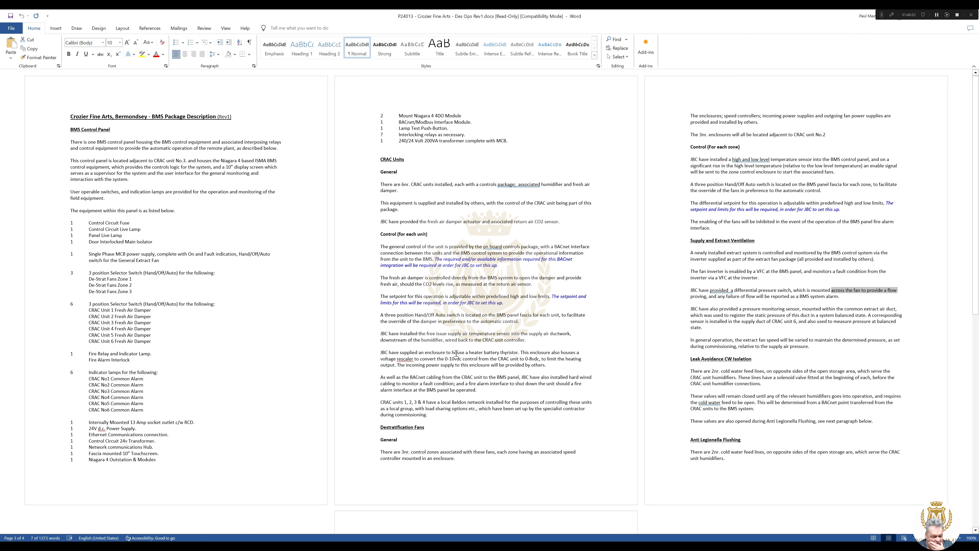
pyautogui.click(518, 352)
pyautogui.write('.')
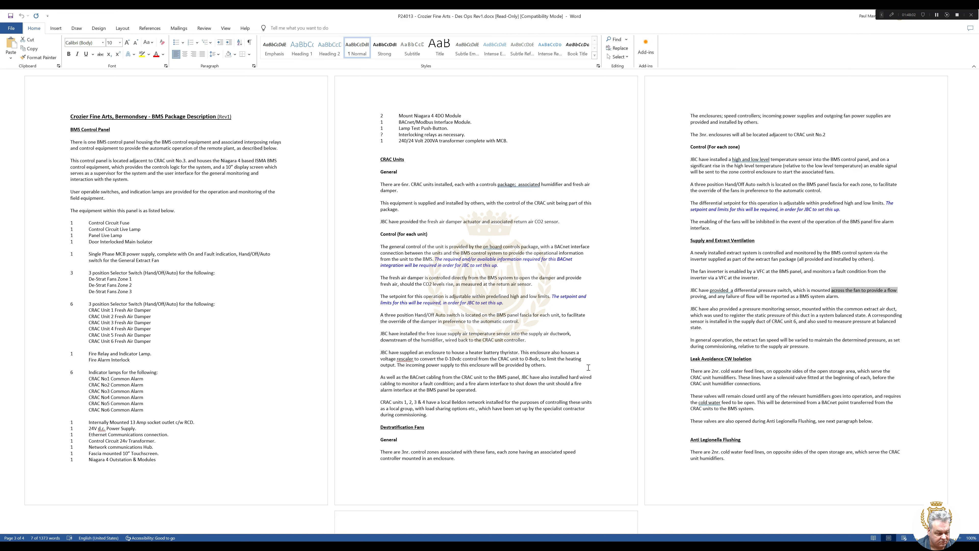
# - Switch back to Workbench, open the DestractFans wire sheet and trace the fire alarm link to the zone 1 enable logic
pyautogui.hotkey('alt', 'Tab')
pyautogui.click(70, 252)
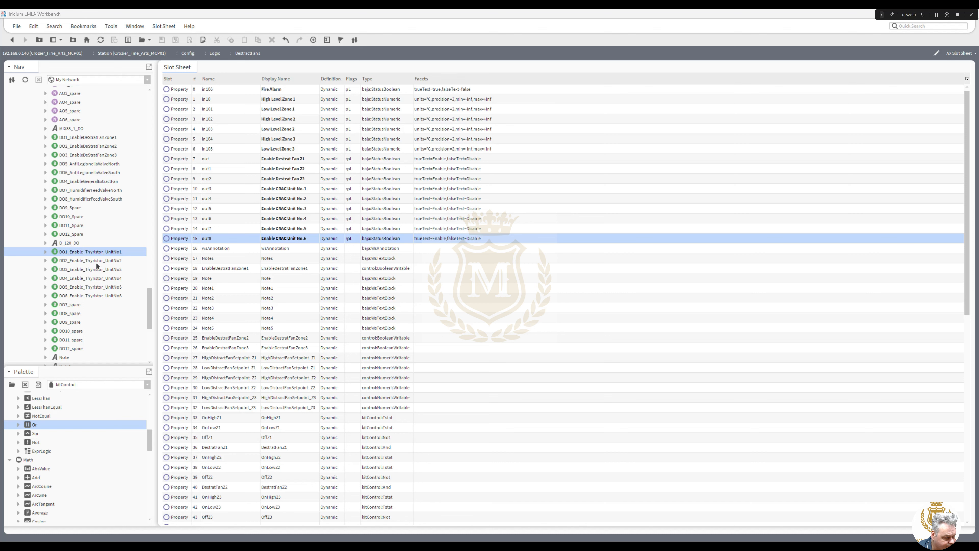
pyautogui.moveTo(150, 305); pyautogui.dragTo(150, 337)
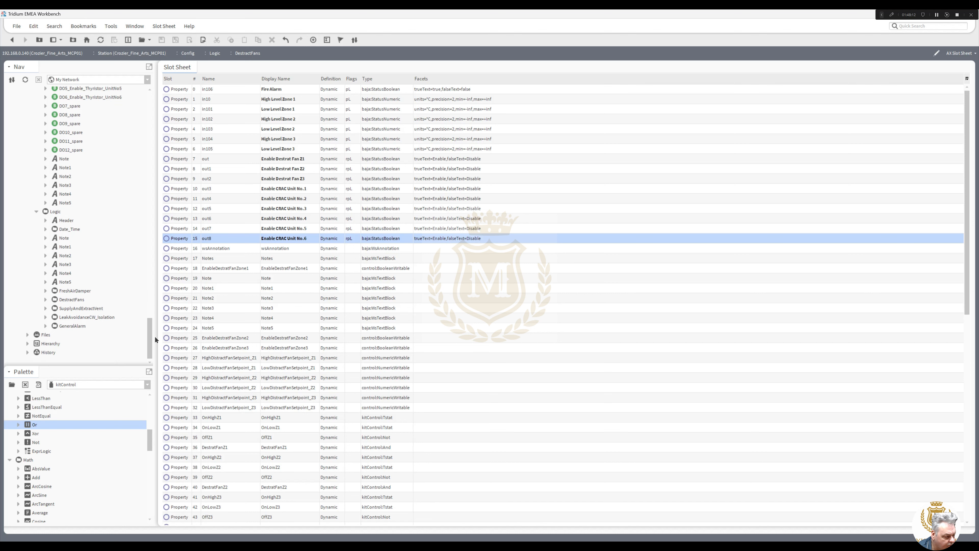
pyautogui.doubleClick(82, 309)
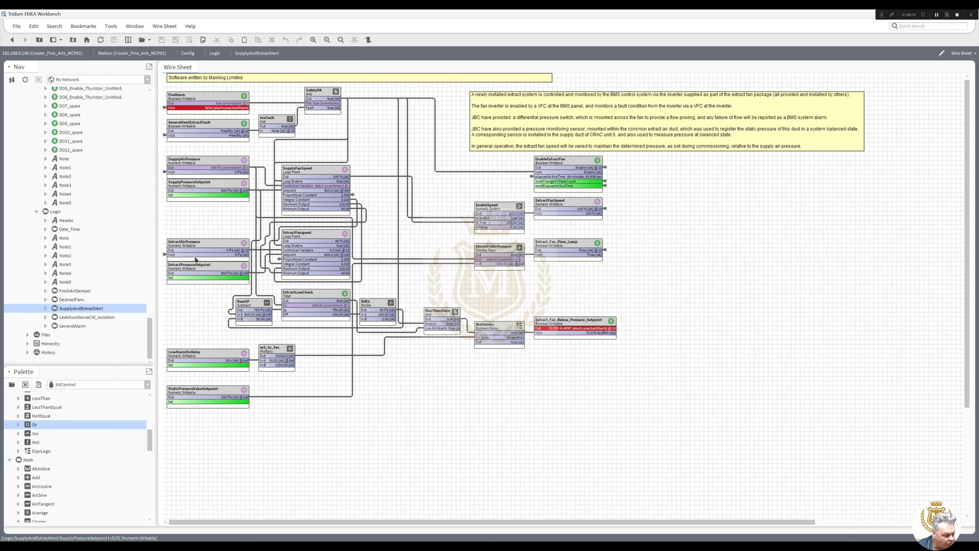
pyautogui.doubleClick(77, 299)
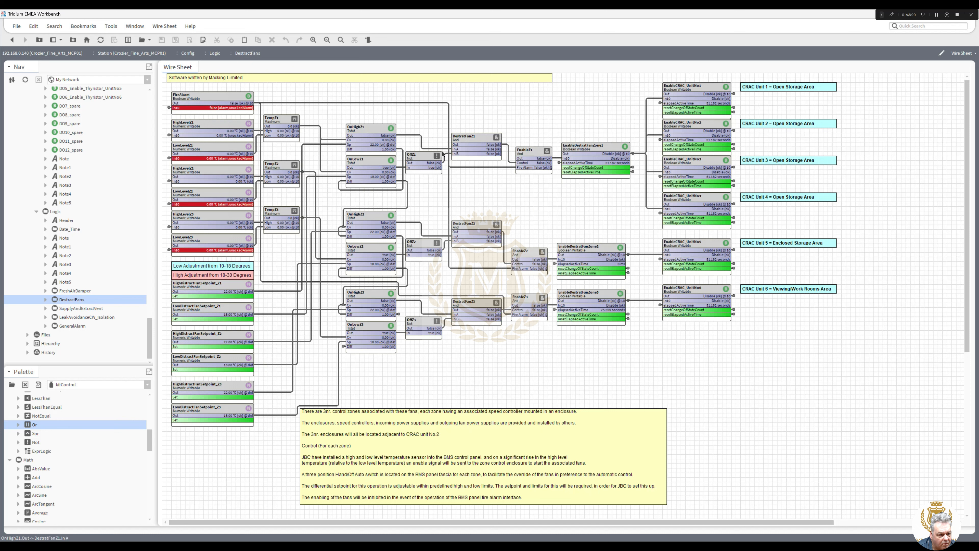
pyautogui.click(450, 129)
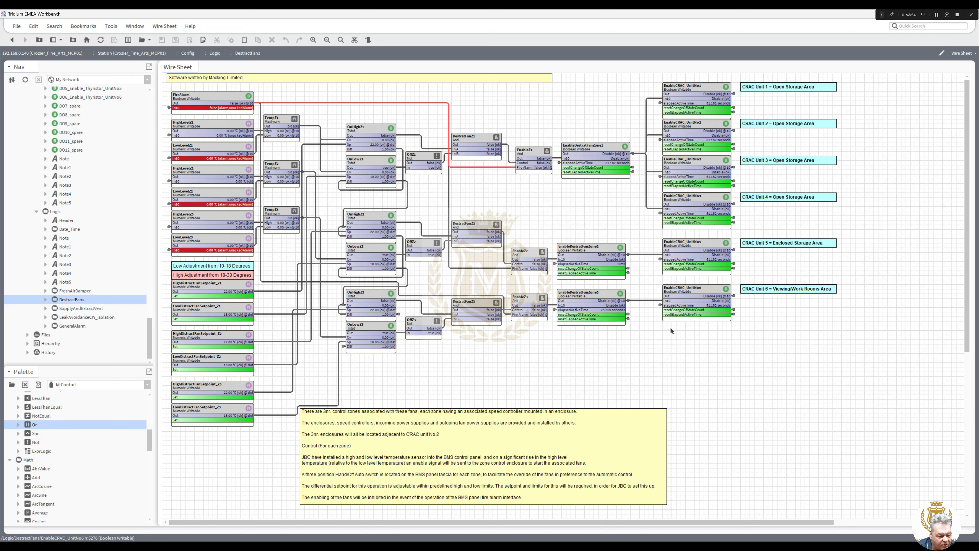
# - Move the control description note on the DestractFans wire sheet clear of the low setpoint wiring and select the OnHighZ1 block
pyautogui.moveTo(534, 449); pyautogui.dragTo(584, 464)
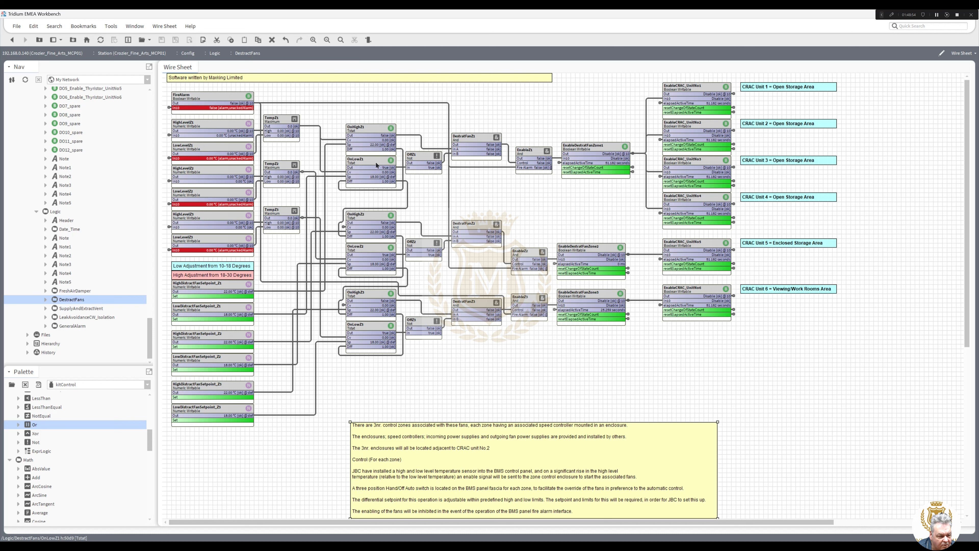
pyautogui.click(374, 126)
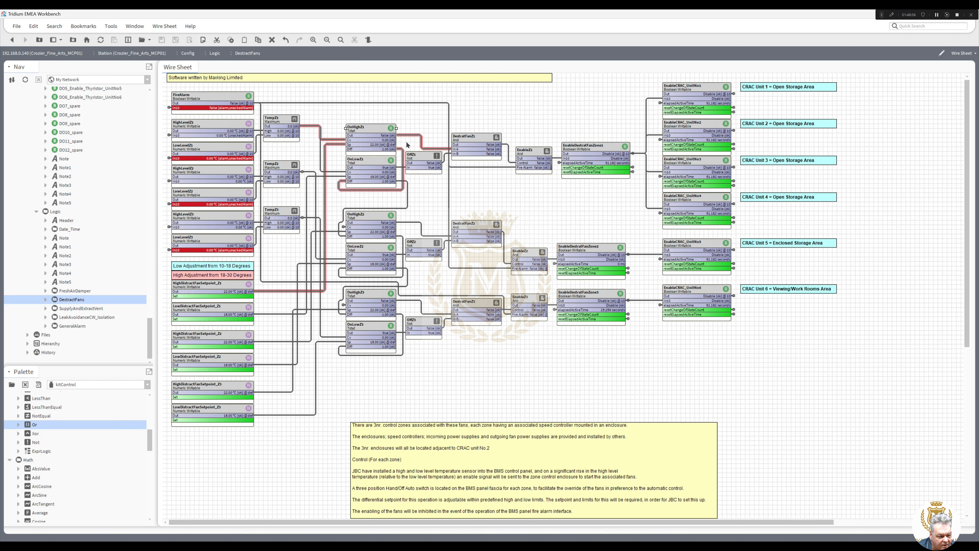